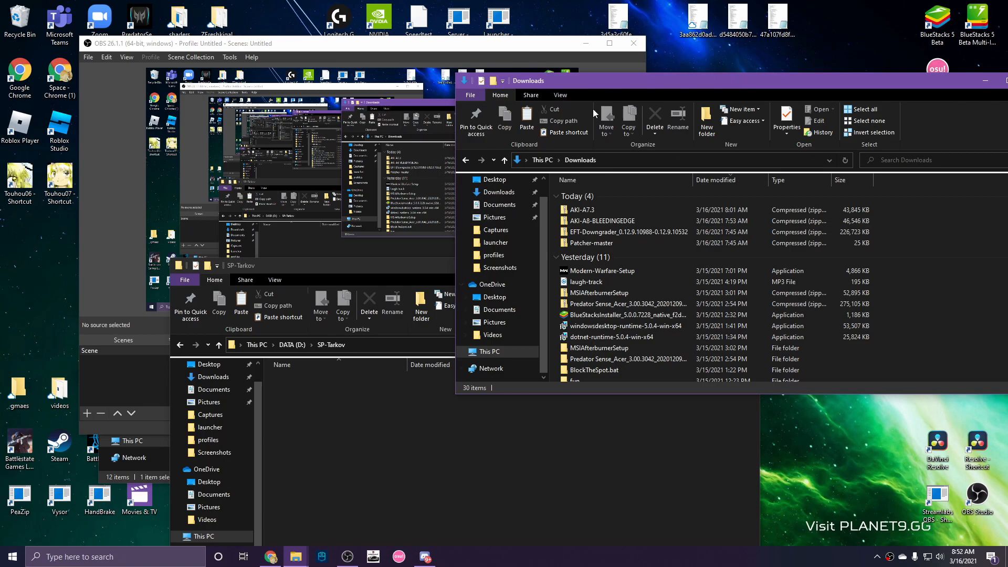
Launch the Battlestate Games Launcher from its desktop shortcut to check the game files.
left_click(8, 446)
right_click(7, 442)
double_click(7, 449)
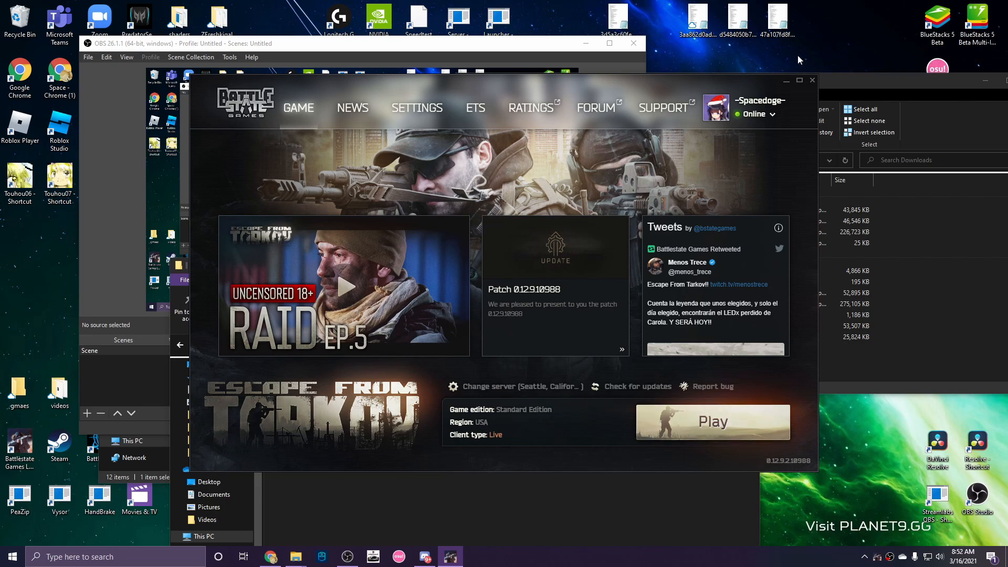
Close the Battlestate Games Launcher after noting client version 0.12.9.2.10988.
left_click(813, 80)
Navigate from the launcher shortcut's file location to the Battlestate Games EFT folder.
right_click(21, 446)
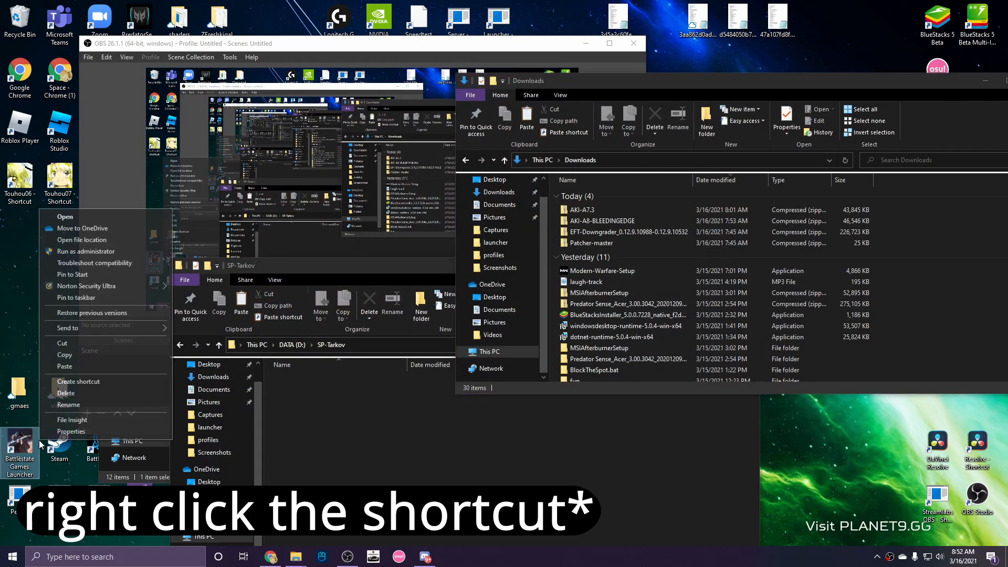
left_click(108, 240)
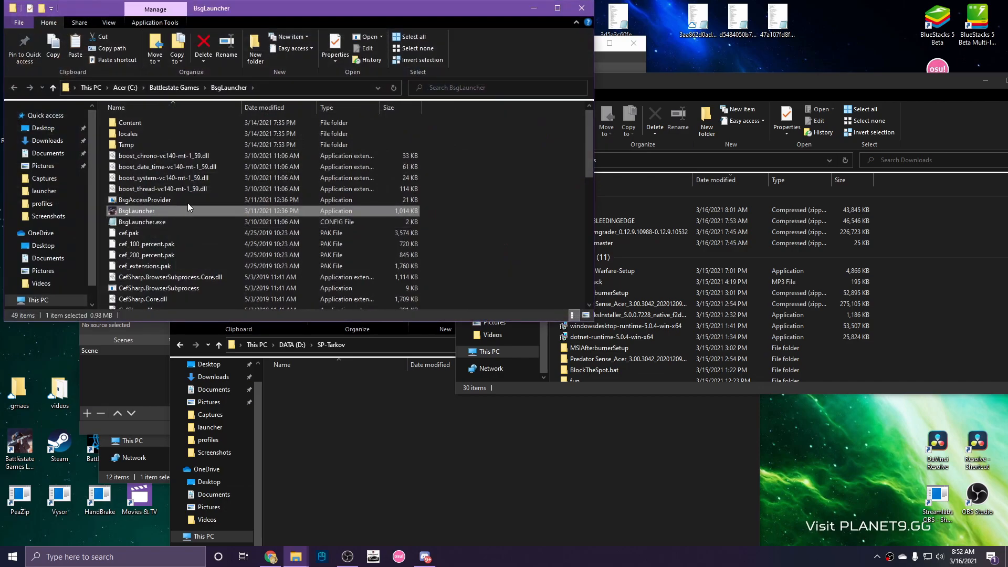
left_click(187, 88)
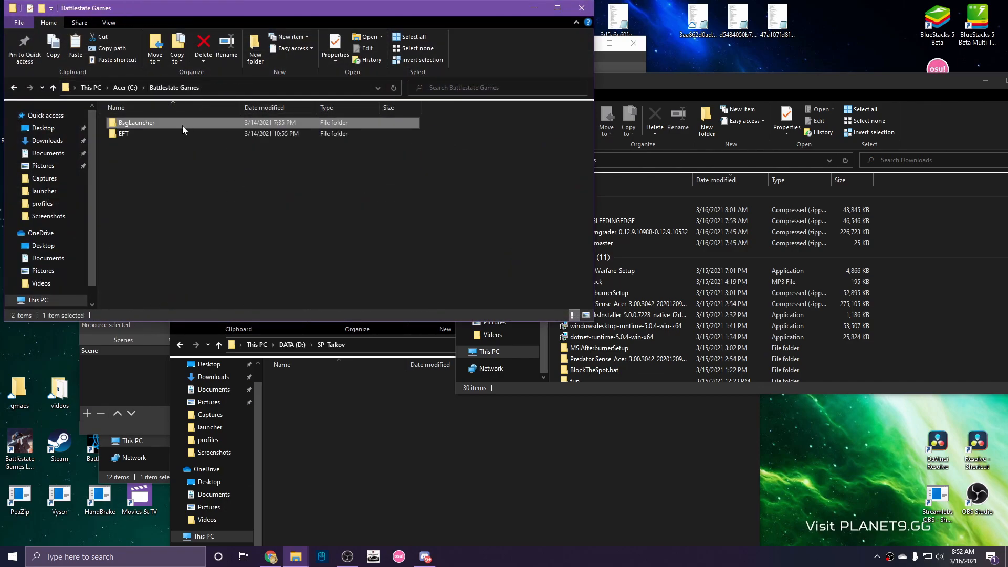
double_click(165, 134)
Copy all twelve EFT items into the empty SP-Tarkov folder.
left_click_drag(163, 253, 135, 124)
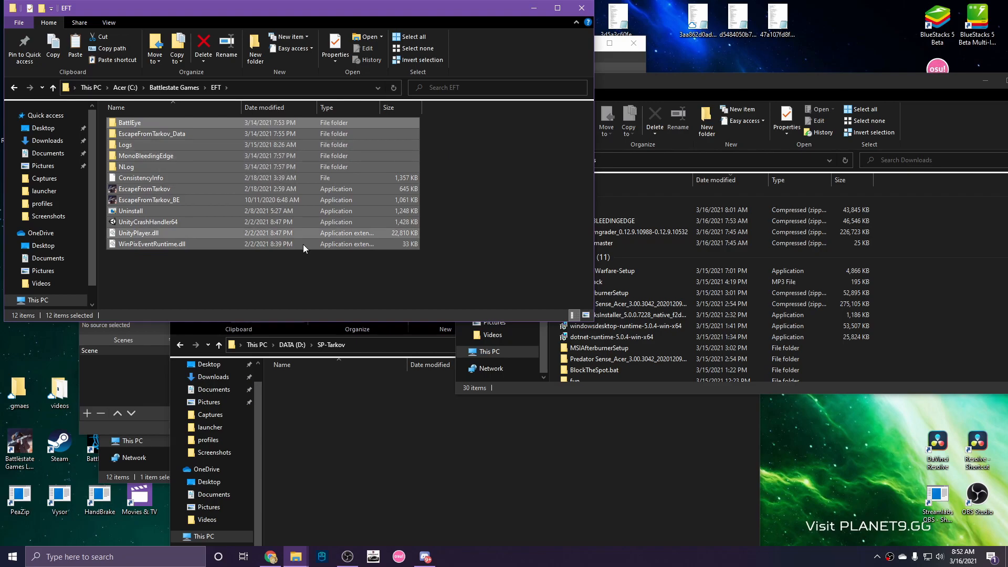
left_click(320, 439)
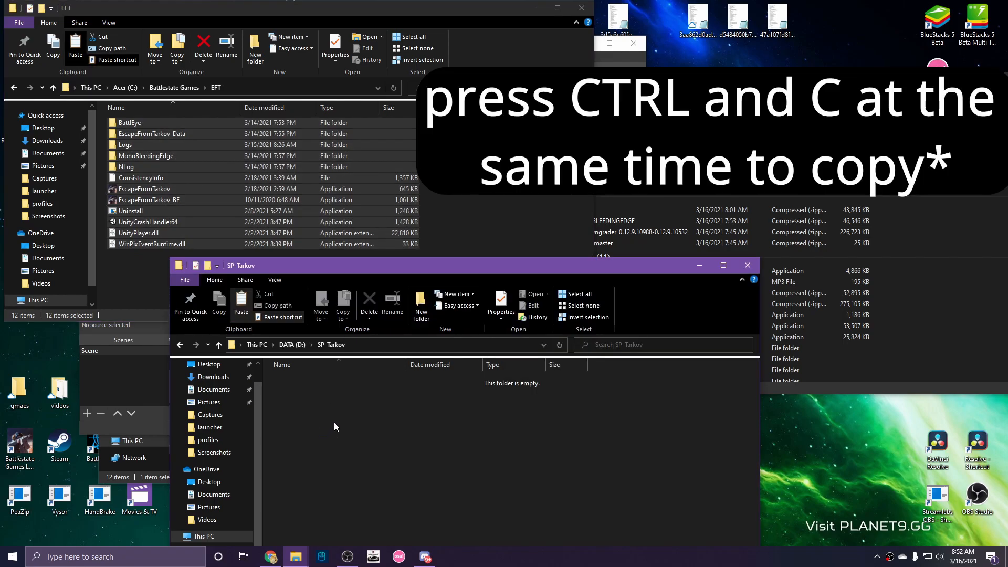
key("ctrl+v")
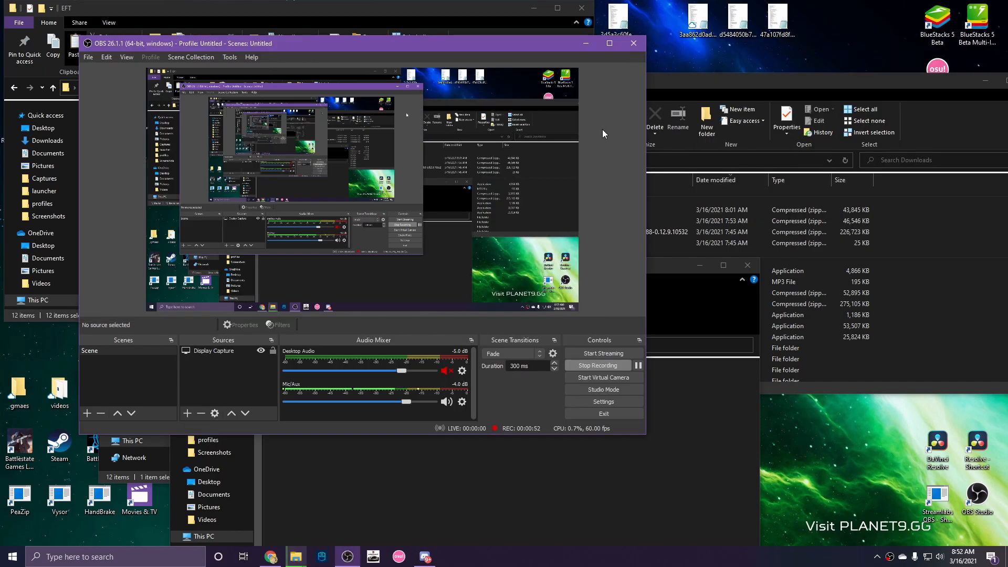
Toggle the OBS recording's pause button next to Stop Recording.
left_click(637, 366)
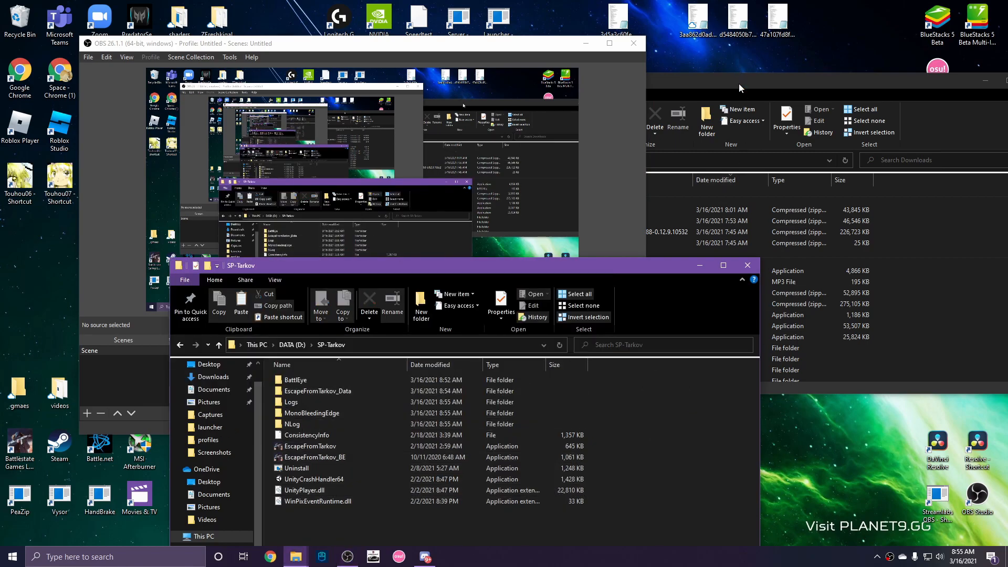
Open the EFT-Downgrader zip in Downloads and start Extract all.
left_click(739, 84)
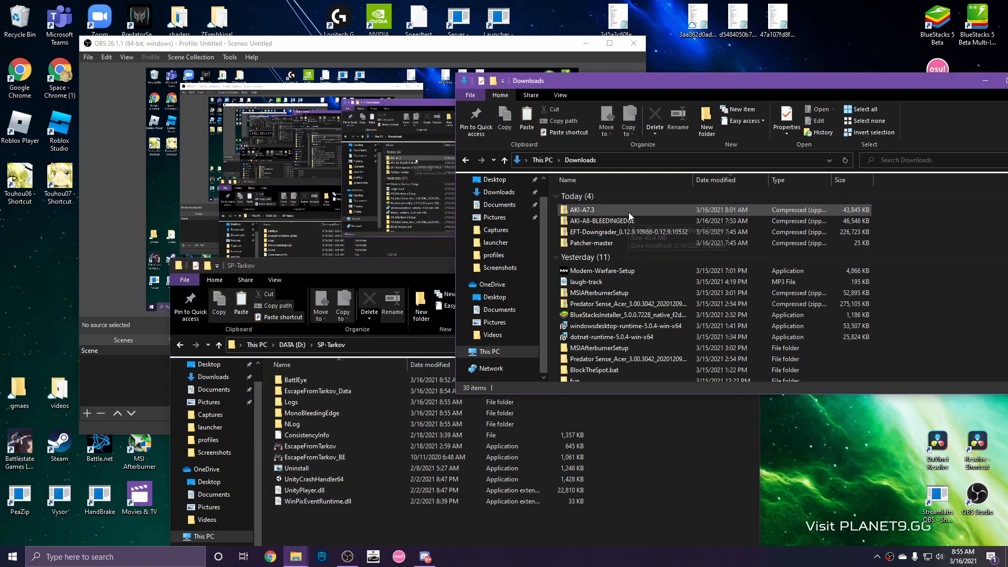
double_click(619, 233)
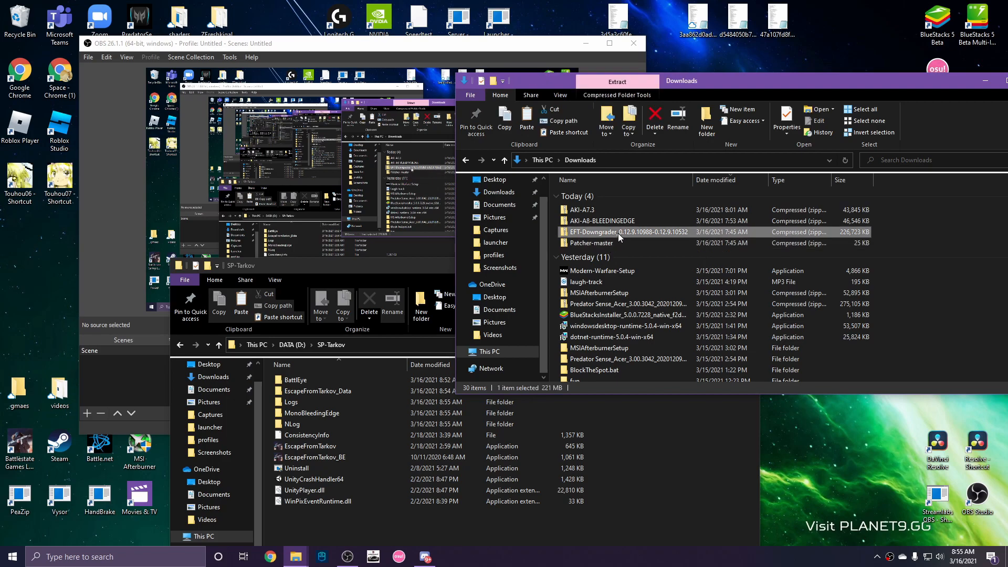
left_click_drag(590, 225, 597, 197)
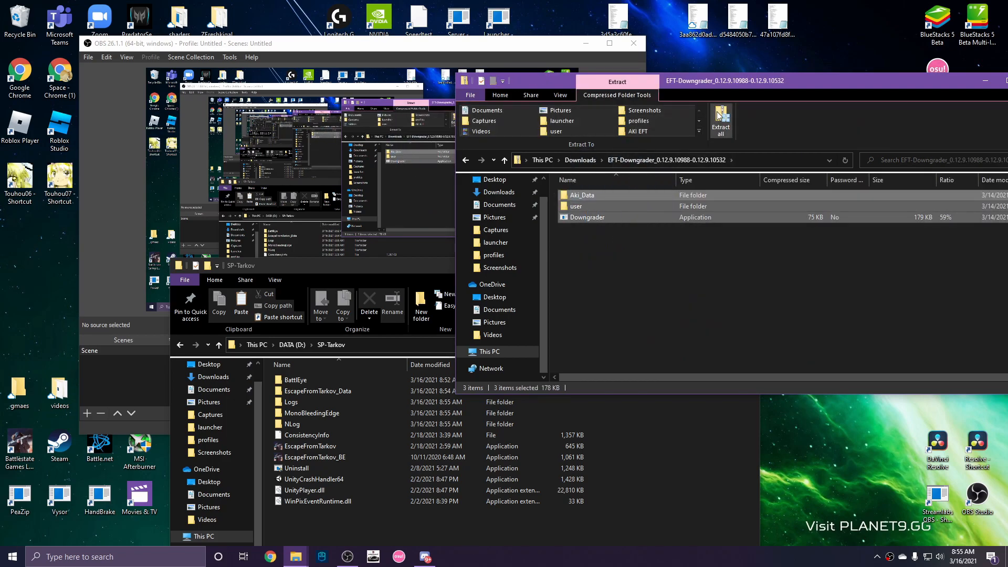
left_click(721, 119)
Extract the archive to D:\SP-Tarkov, copying that path from the folder's address bar.
left_click(613, 468)
left_click(369, 344)
double_click(369, 344)
triple_click(370, 344)
key("ctrl+c")
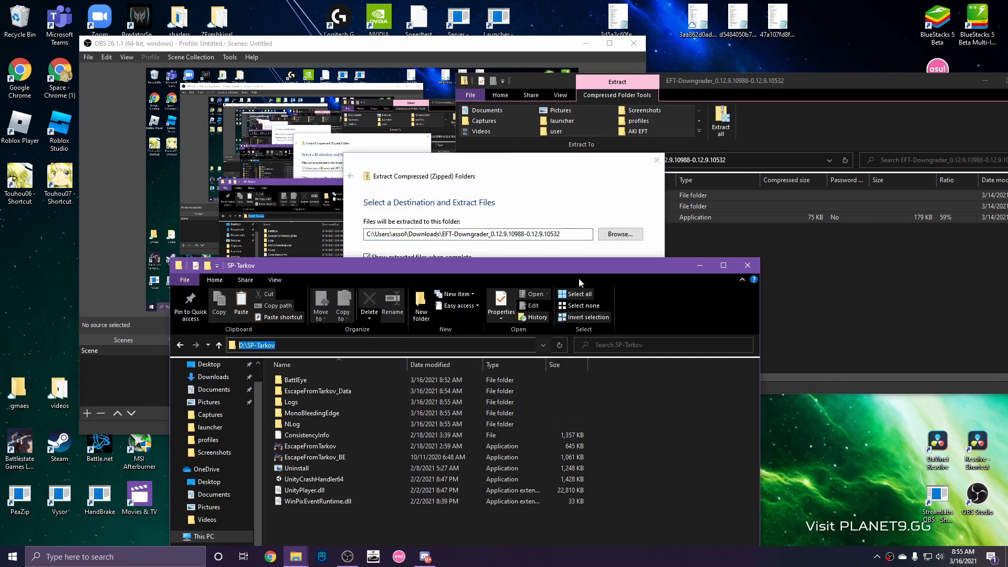
left_click(510, 210)
triple_click(552, 233)
key("ctrl+v")
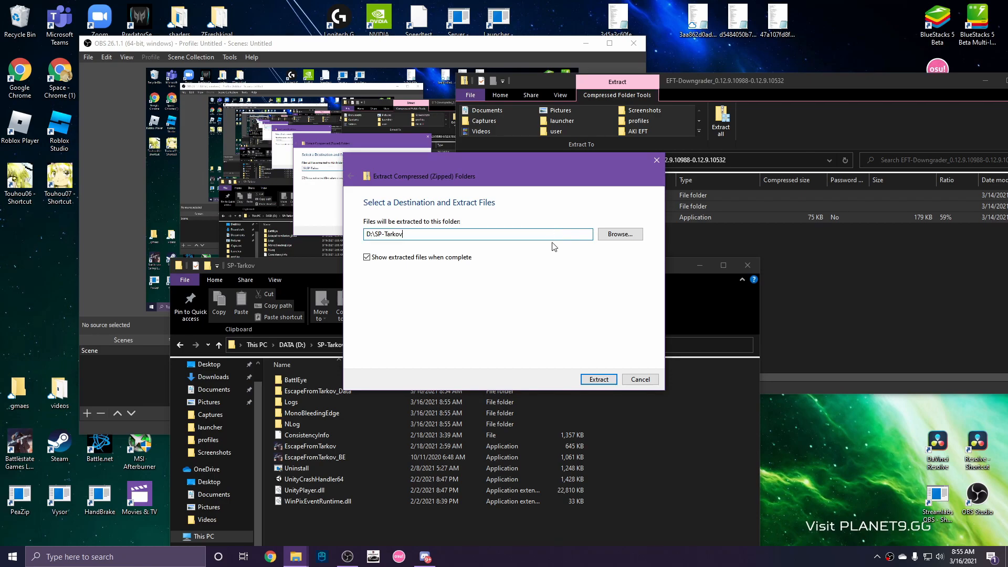
left_click(599, 379)
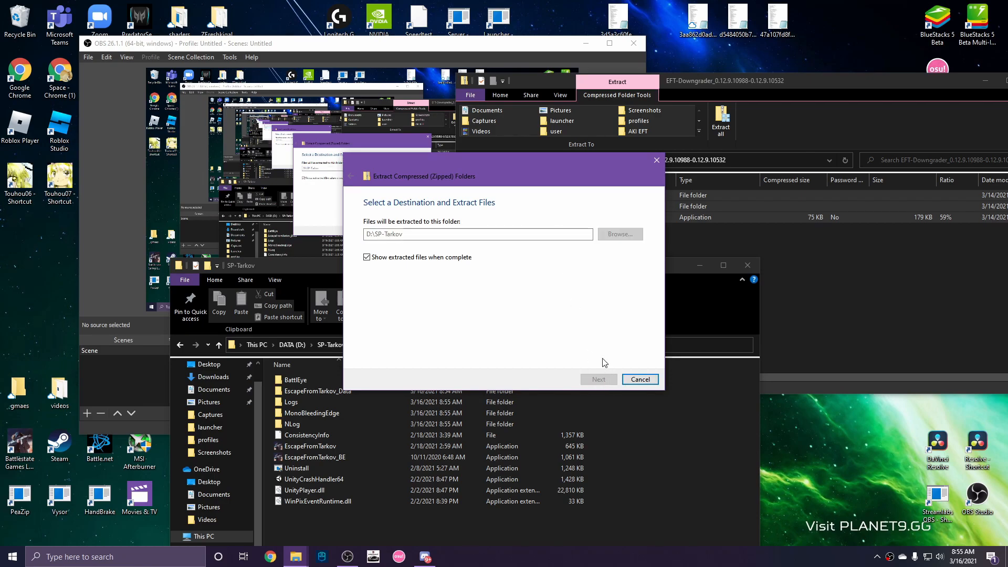
left_click(765, 81)
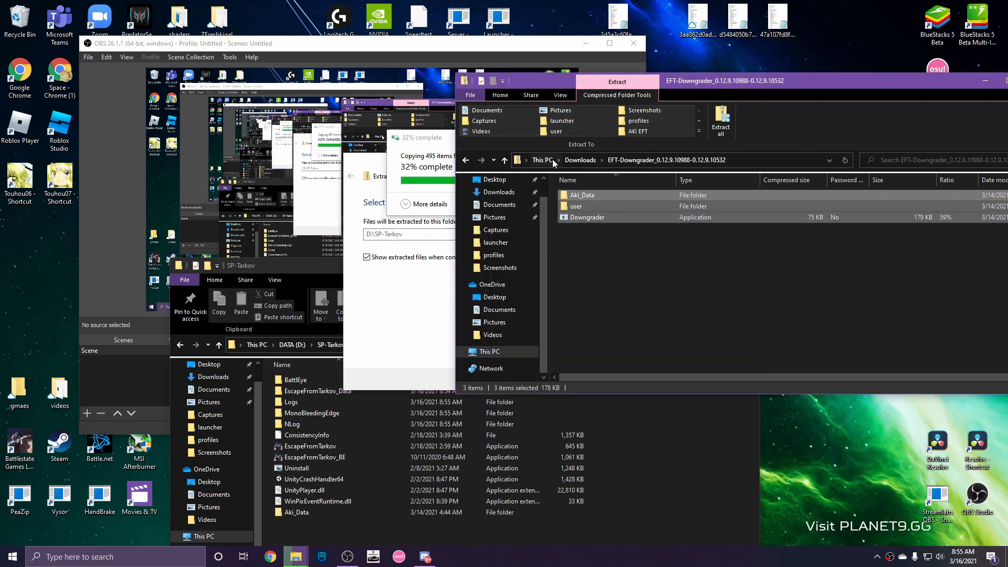
left_click(579, 161)
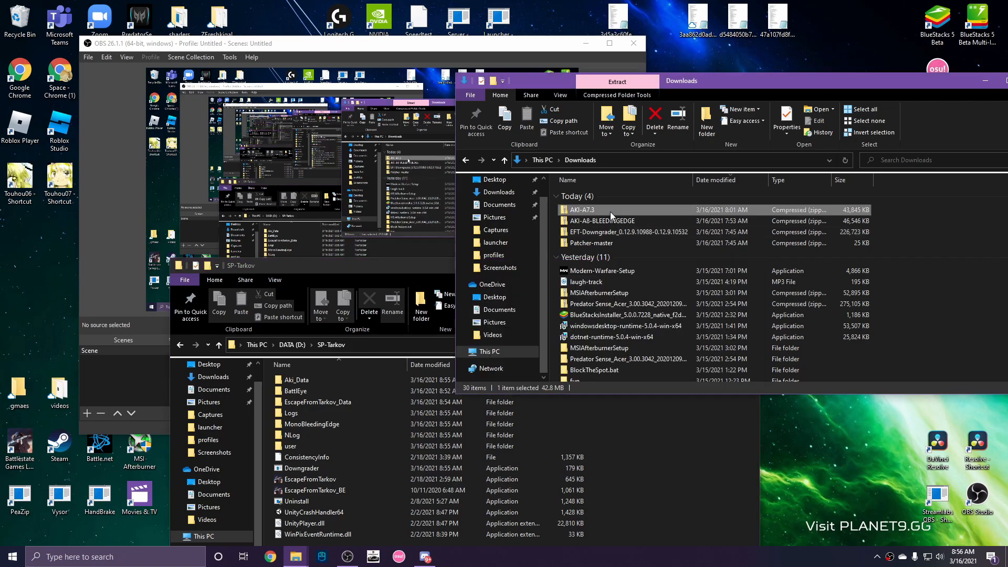
Extract AKI-A7.3 into D:\SP-Tarkov, replacing existing files, adding Launcher and Server.
double_click(610, 212)
left_click(721, 122)
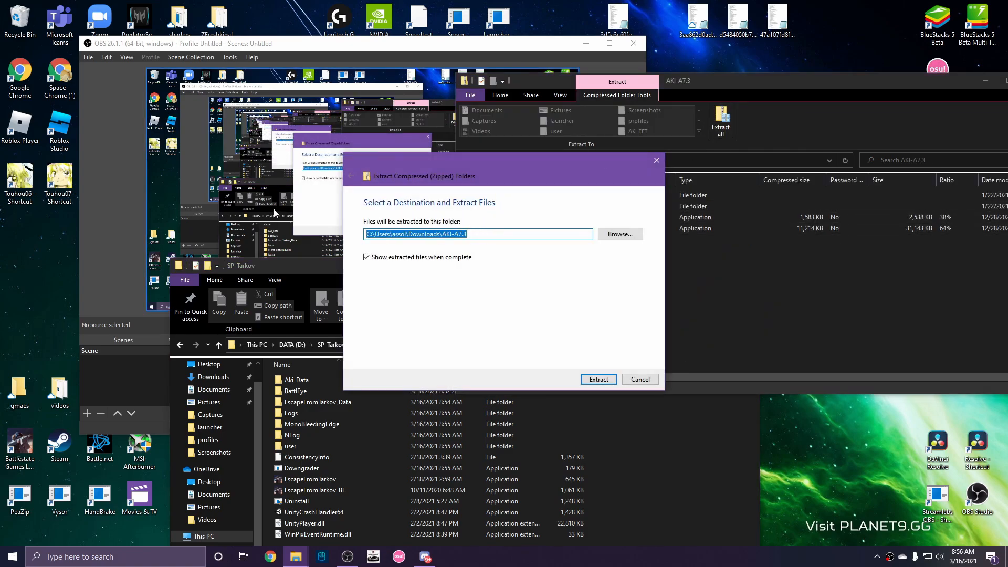
key("ctrl+v")
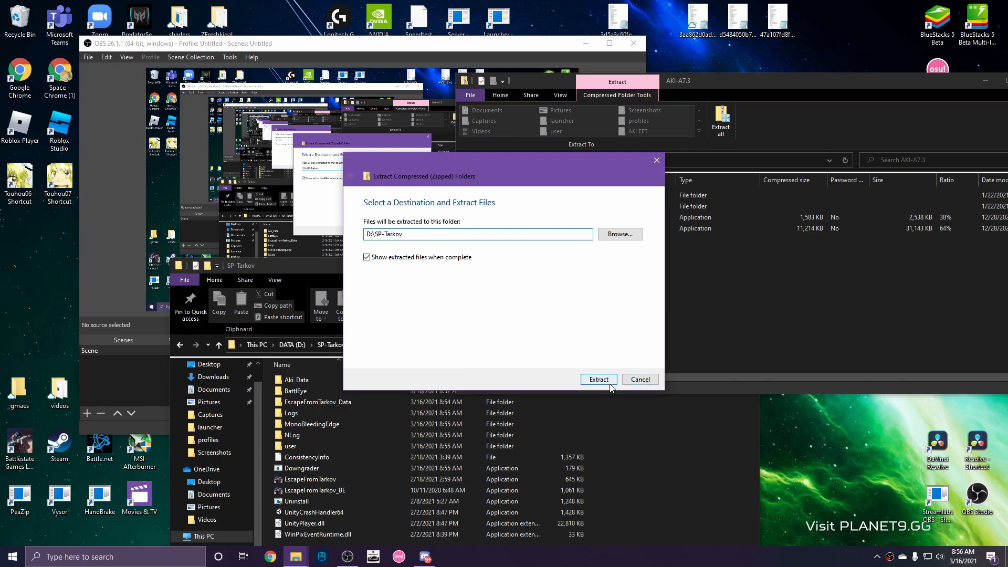
left_click(599, 379)
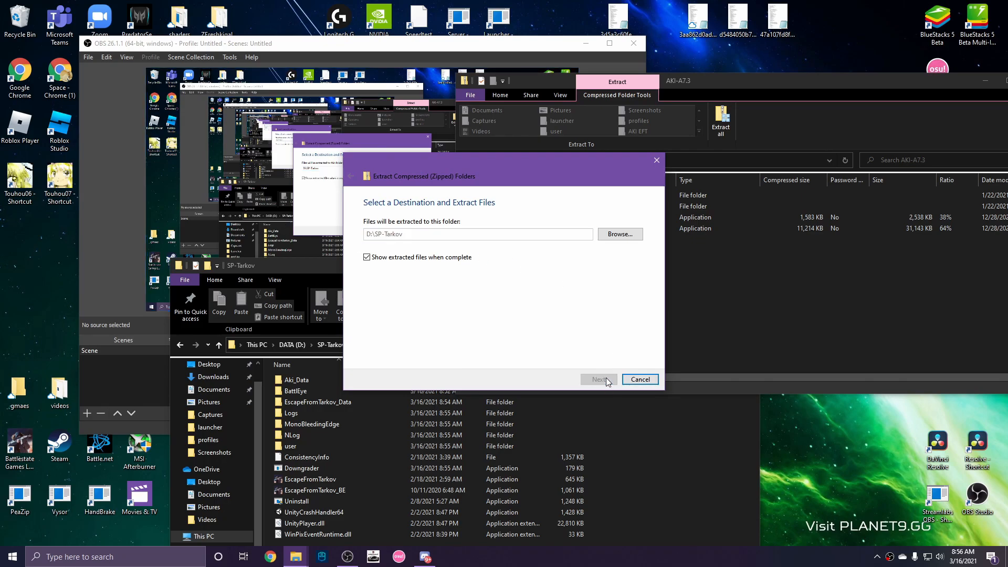
left_click(737, 472)
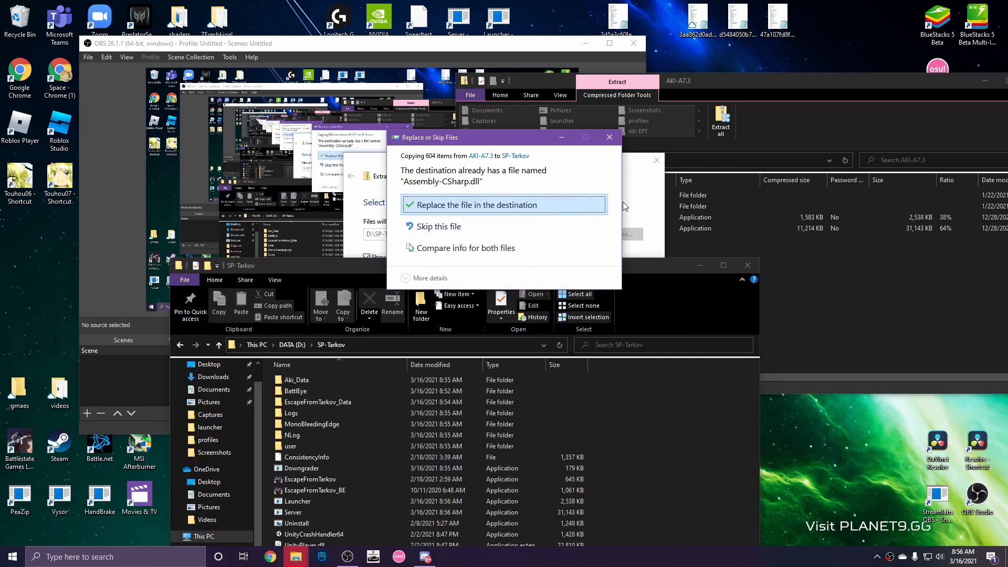
left_click(501, 212)
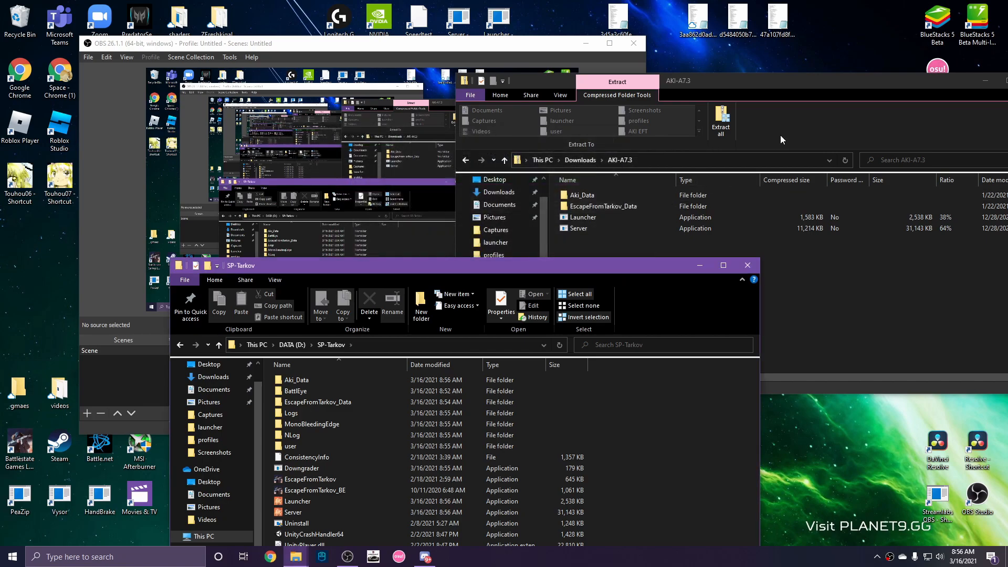
left_click(580, 159)
Extract the Patcher-master zip's patcher folder to D:\SP-Tarkov, then minimize its window.
double_click(656, 242)
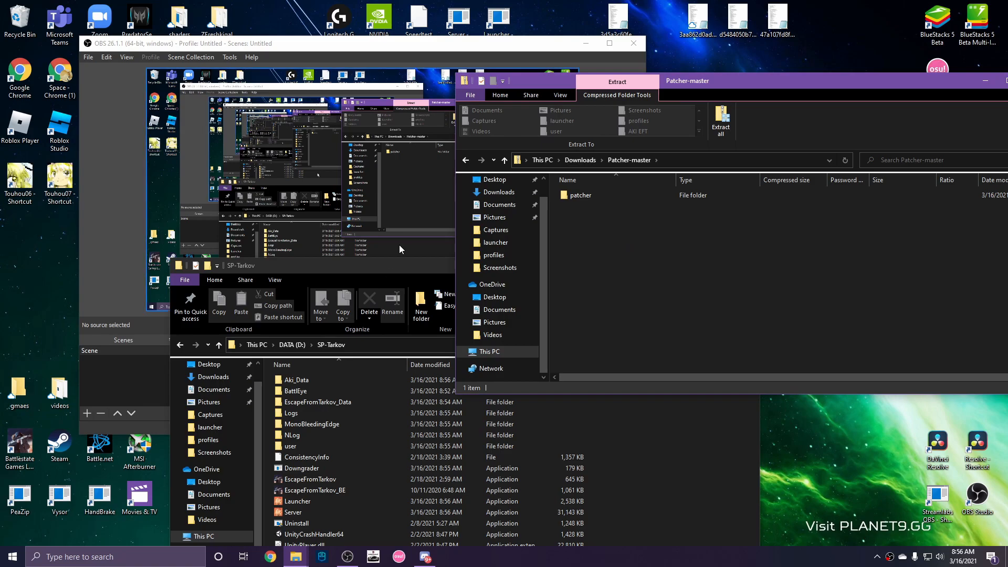
left_click_drag(406, 267, 373, 193)
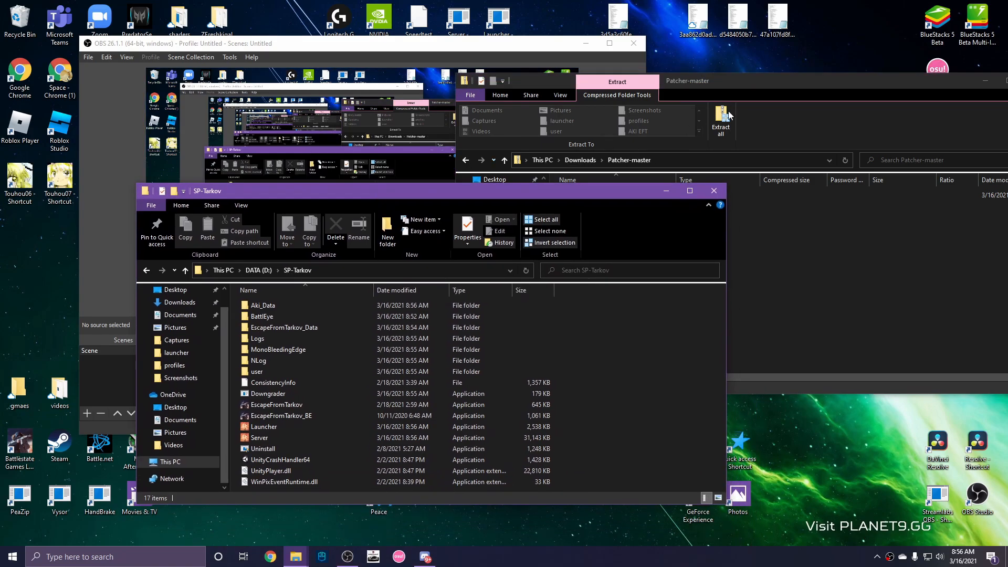
left_click(728, 117)
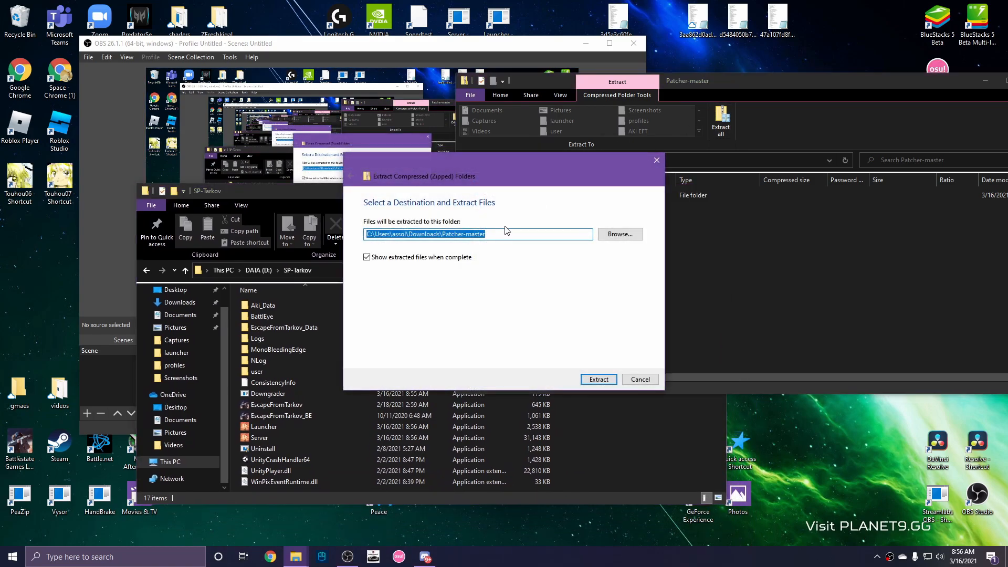
key("ctrl+v")
left_click(600, 379)
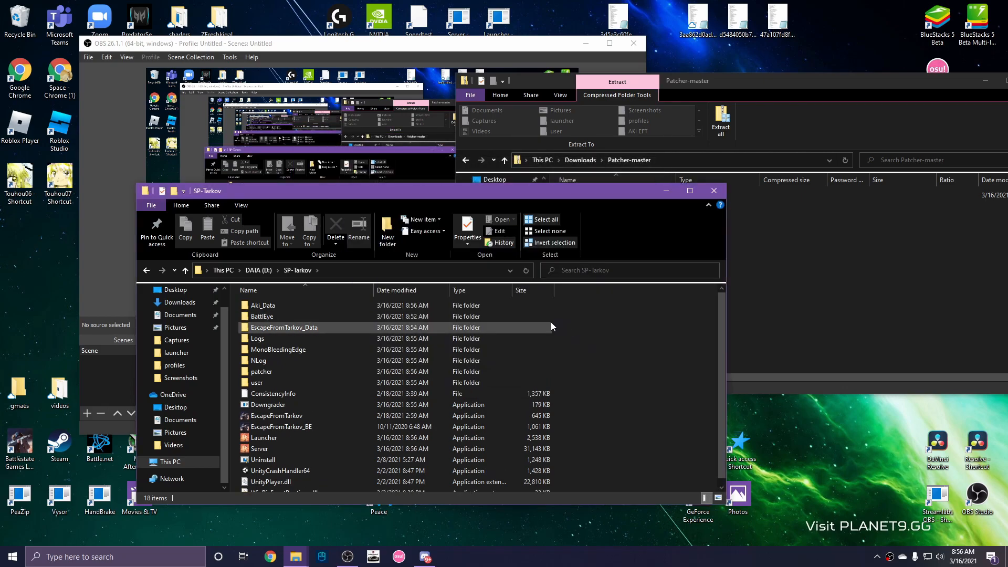
left_click(985, 80)
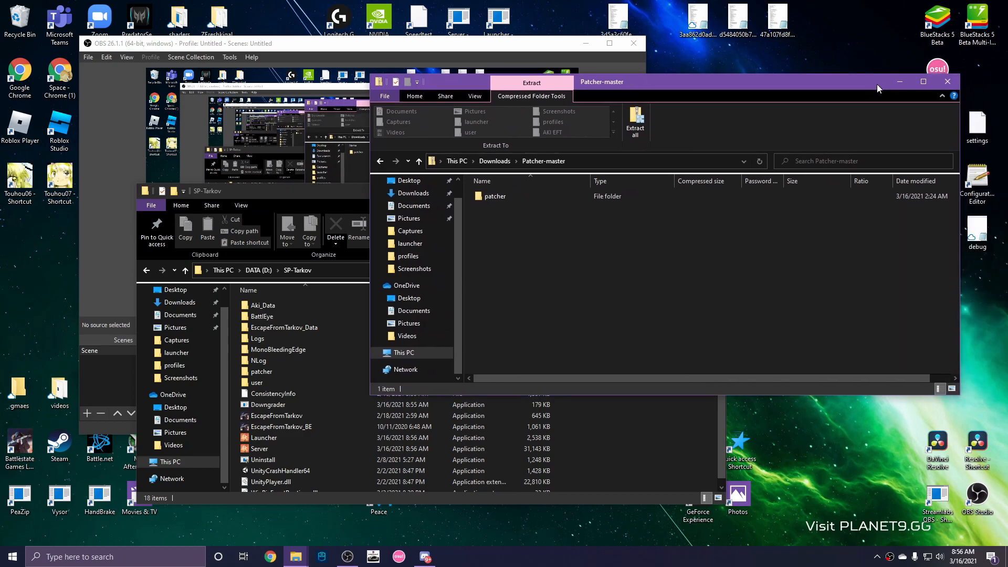
Launch Downgrader, allowing it past SmartScreen with Run anyway.
scroll(292, 441, "down", 1)
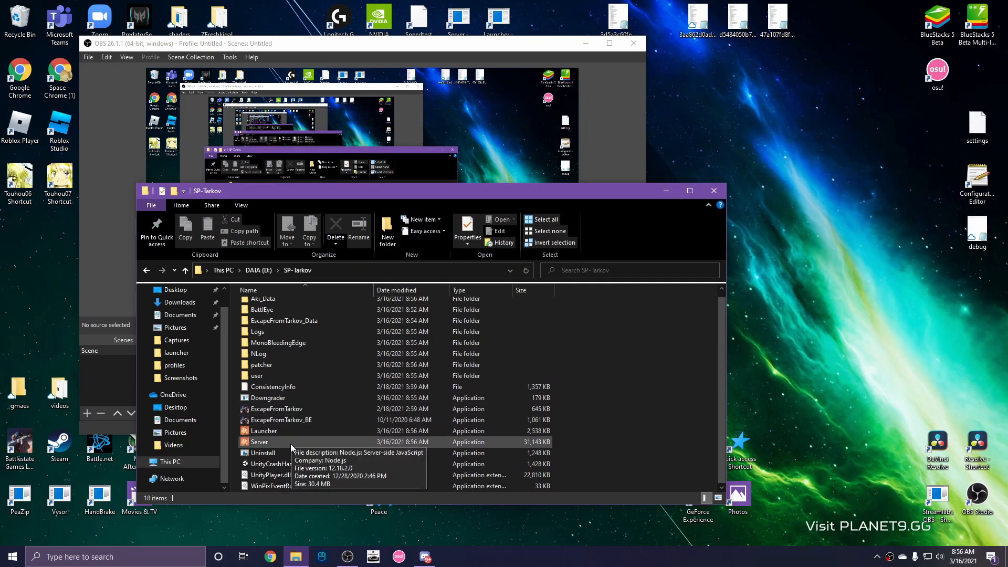
double_click(301, 396)
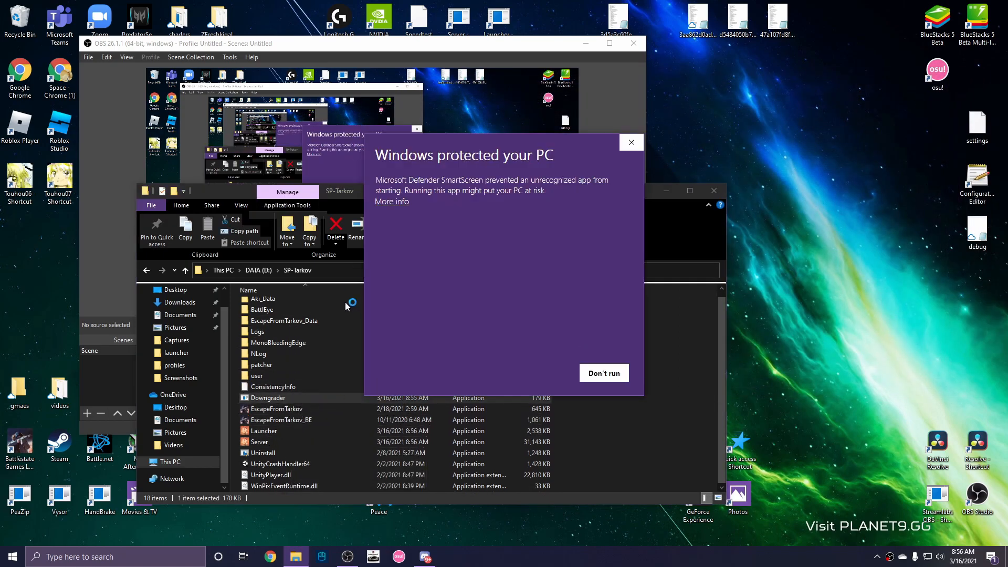
left_click(395, 203)
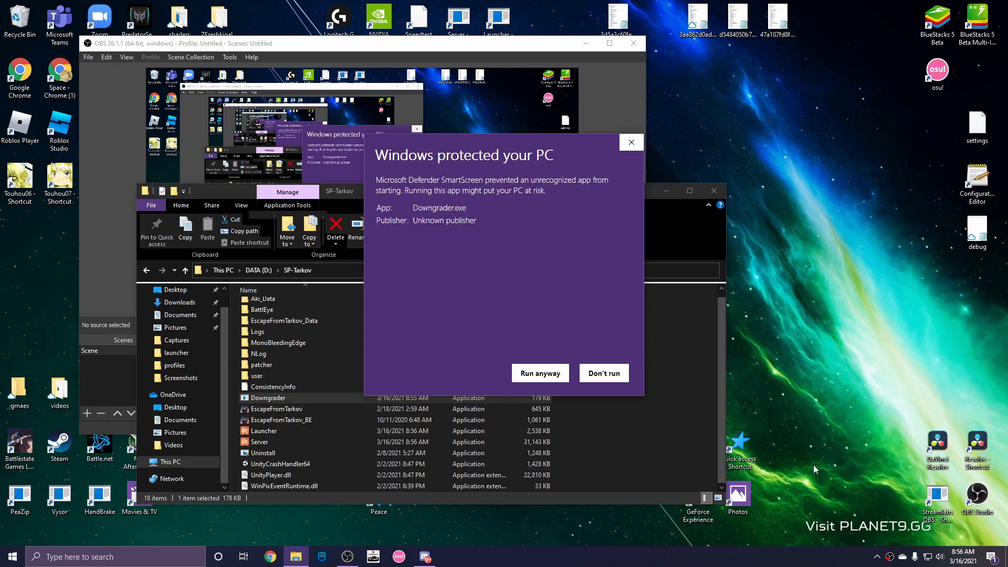
left_click(877, 557)
left_click(535, 372)
left_click(535, 372)
left_click_drag(635, 190, 689, 200)
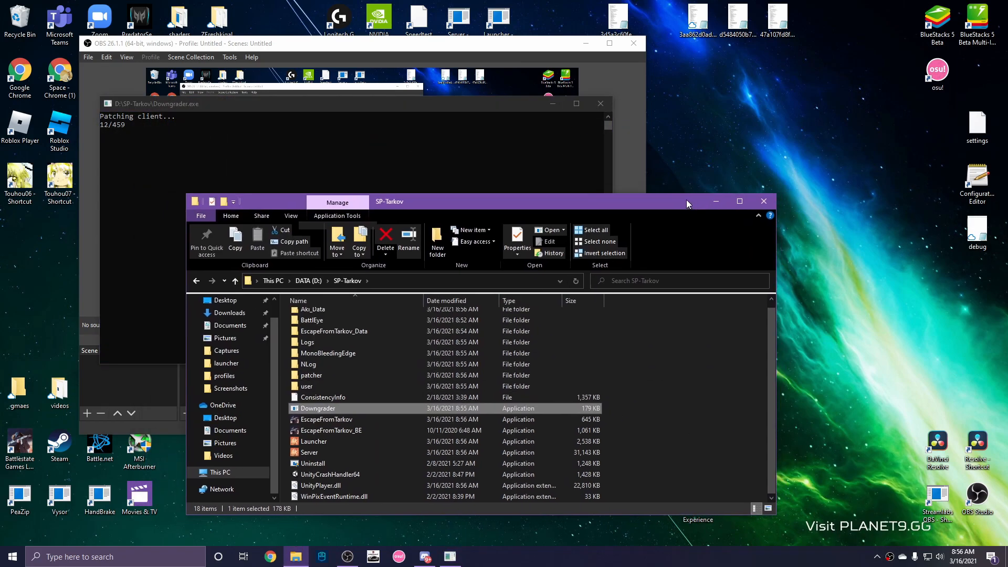
left_click(720, 208)
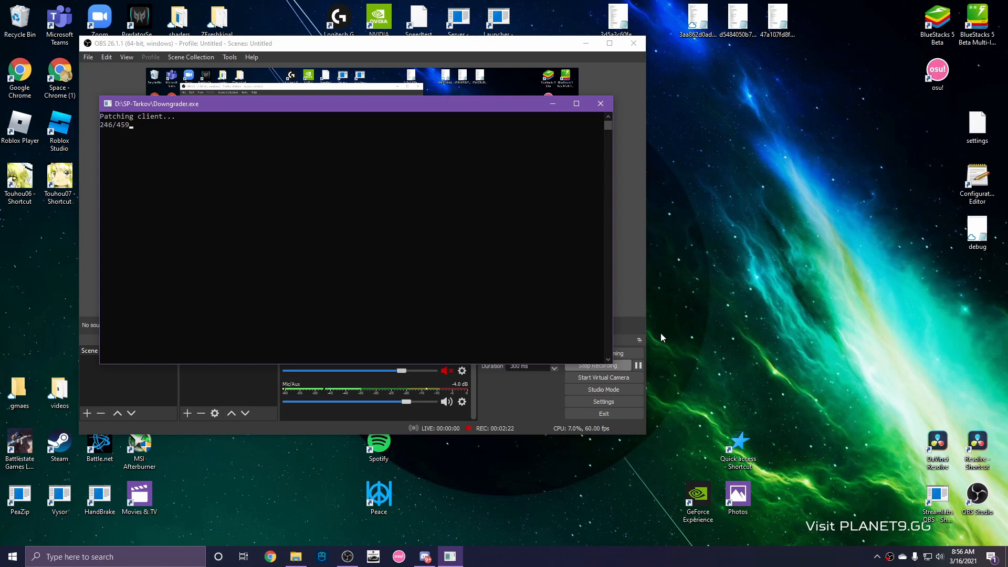
Wait for 'Successfully patched client' and dismiss the patcher console.
left_click(644, 329)
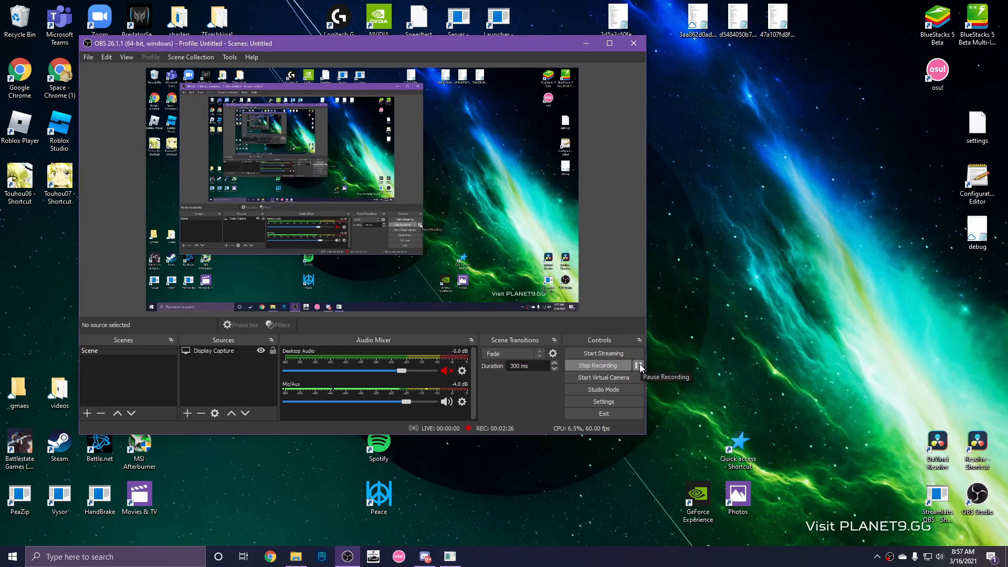
left_click(450, 557)
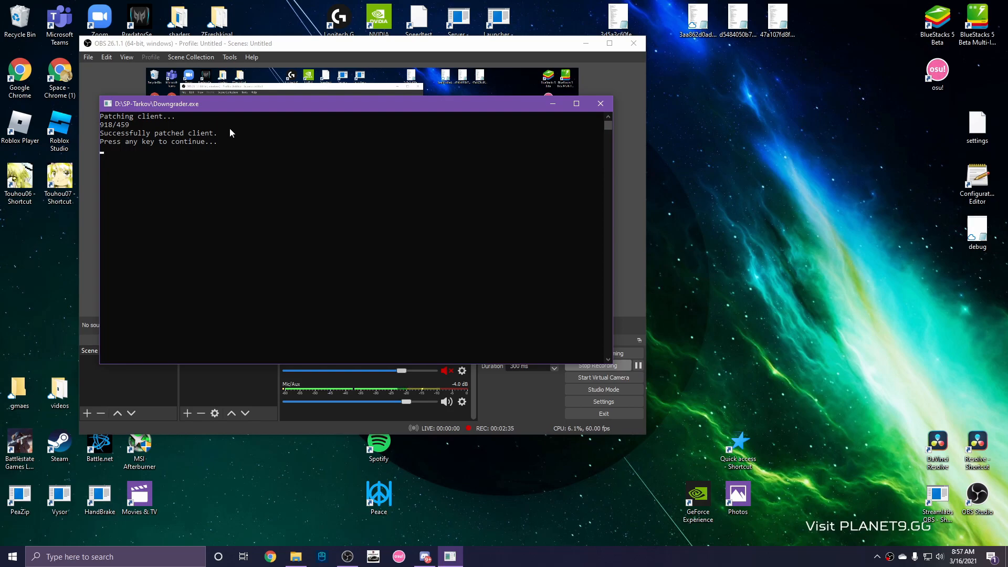
key("Return")
Start the SPT-AKI Server from SP-Tarkov, allowing it past SmartScreen.
left_click(296, 558)
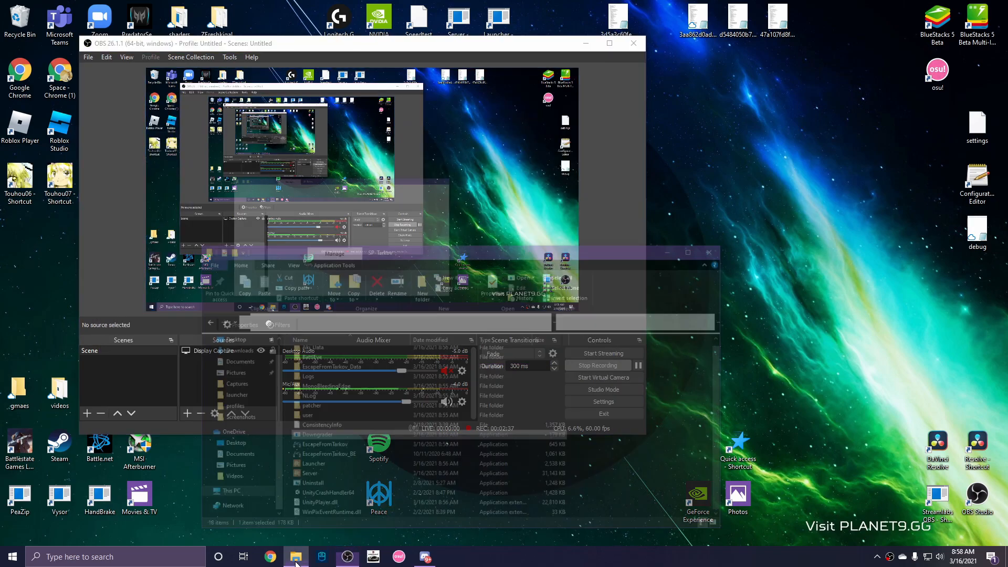
left_click_drag(573, 205, 568, 179)
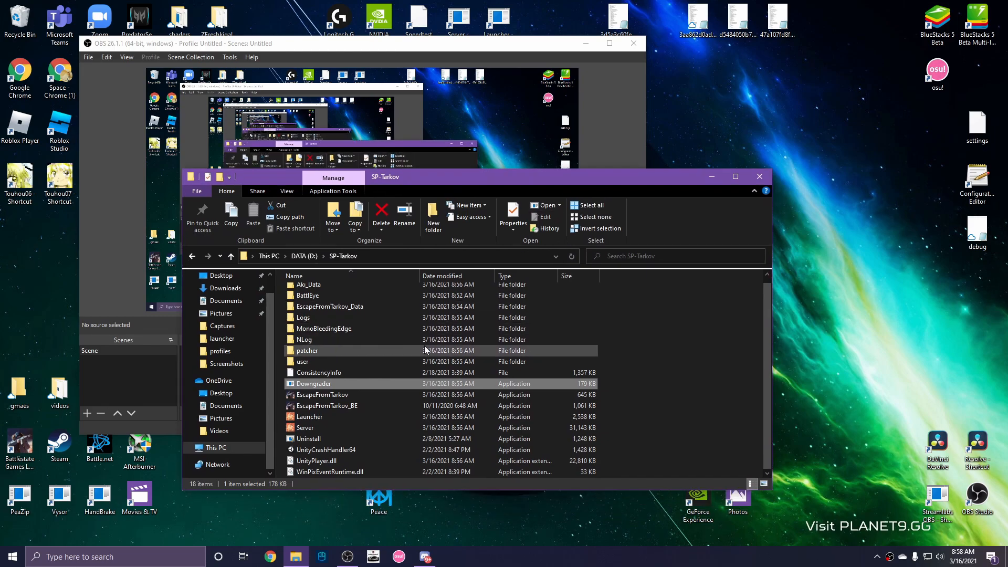
double_click(335, 427)
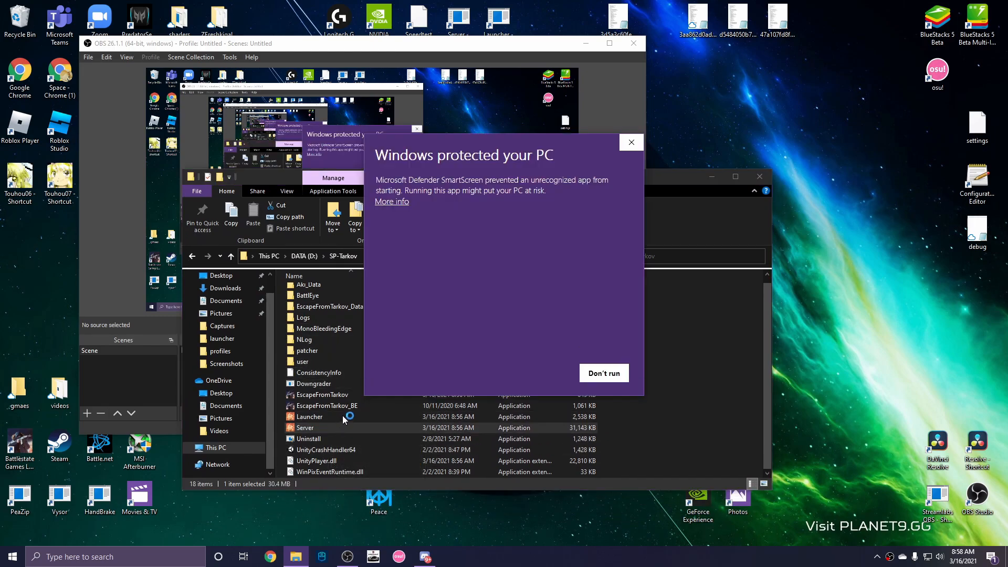
left_click(402, 205)
left_click(527, 373)
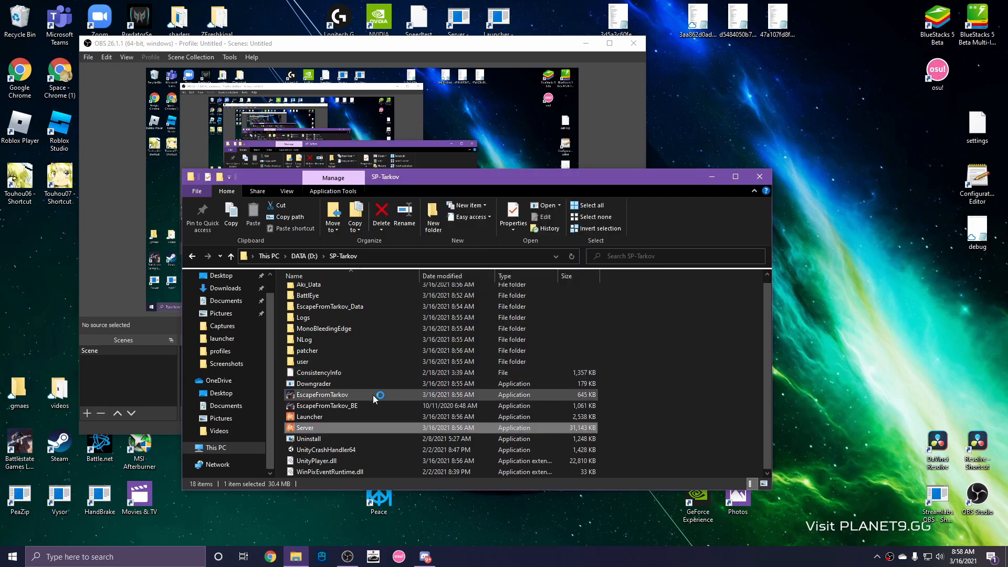
Start the SPT-AKI Launcher, allowing it past SmartScreen.
left_click(328, 416)
double_click(328, 415)
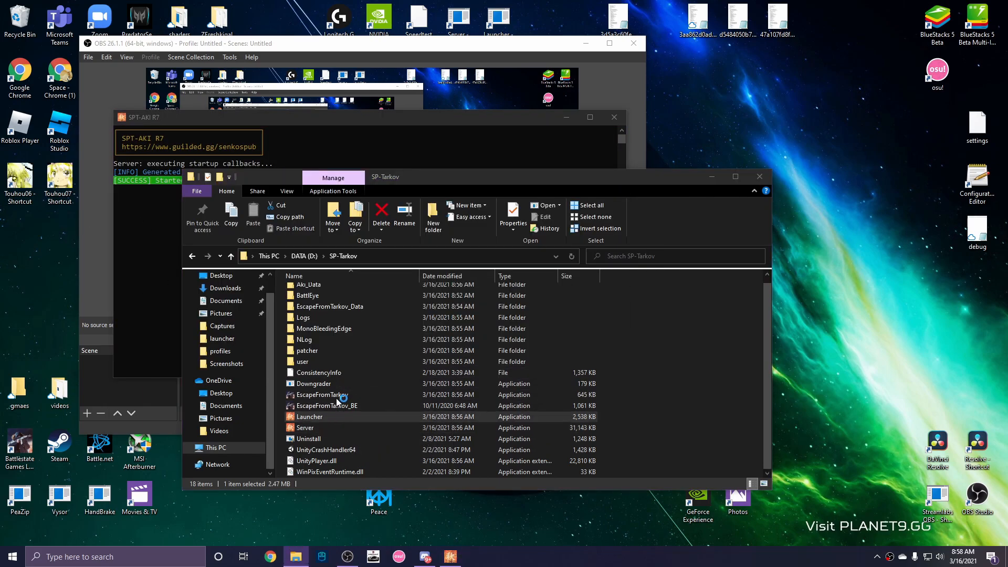
left_click(395, 201)
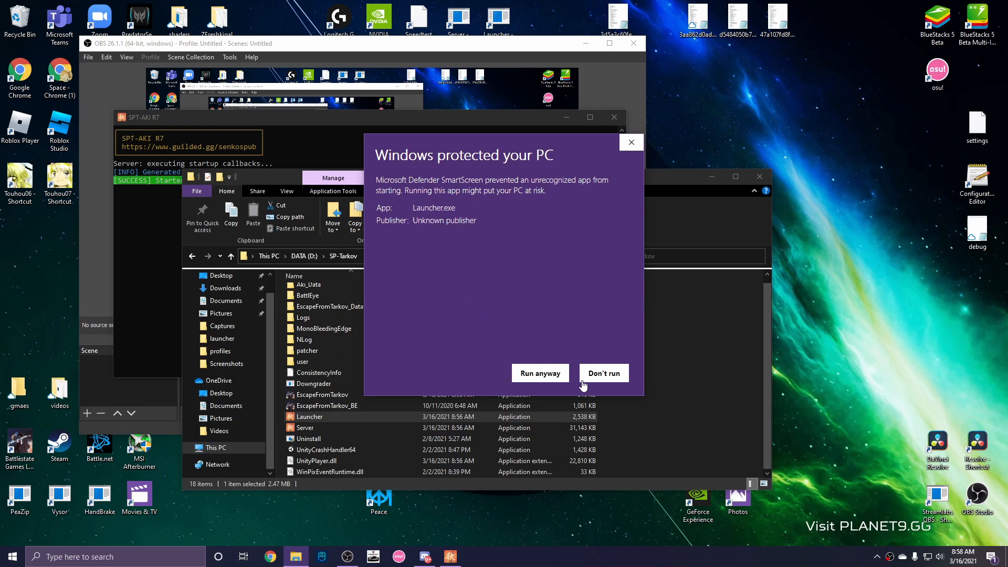
left_click(560, 371)
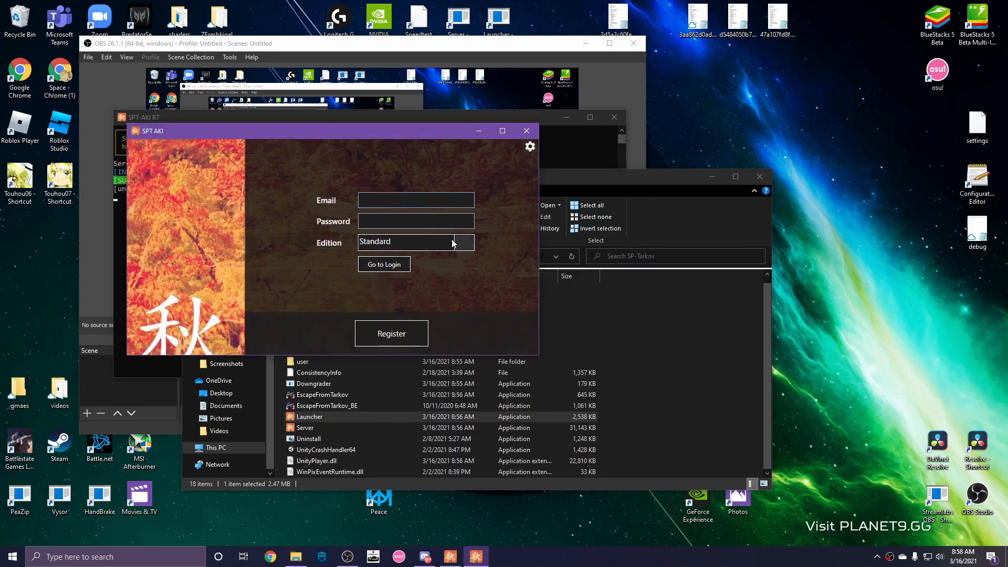
Register a Standard-edition profile with an email and password, log in, and start the game.
left_click(457, 246)
left_click(410, 195)
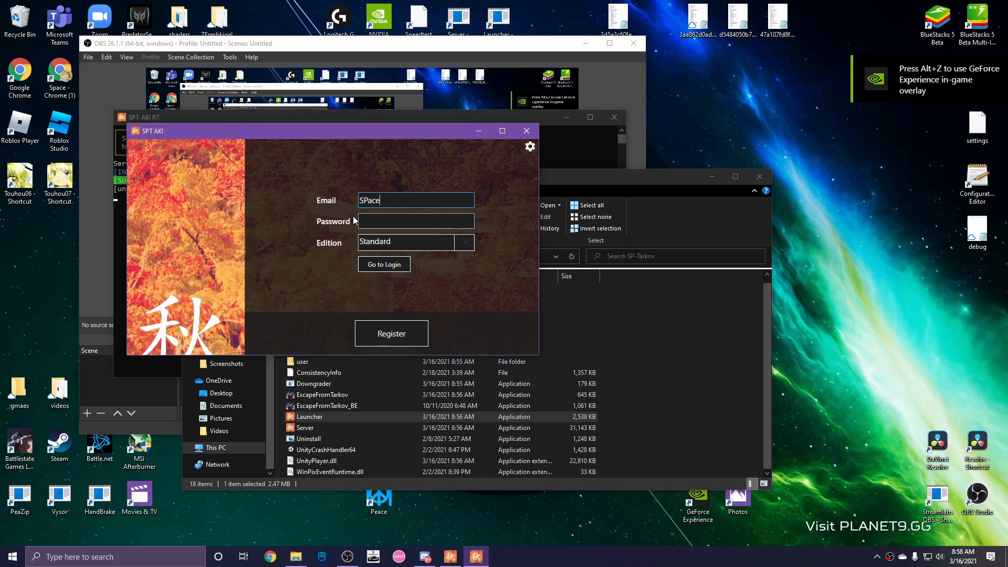
left_click(393, 217)
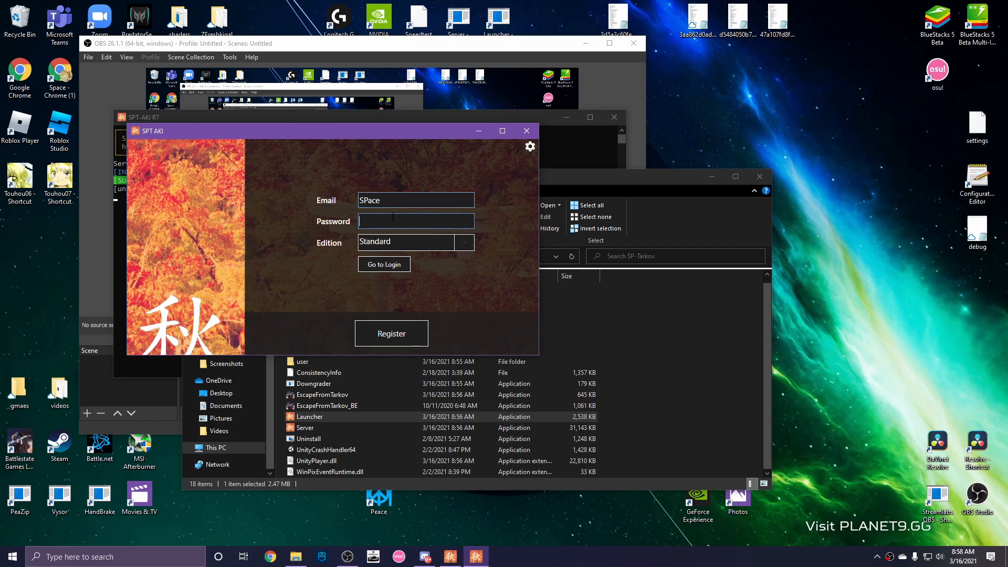
type("password12")
key("Return")
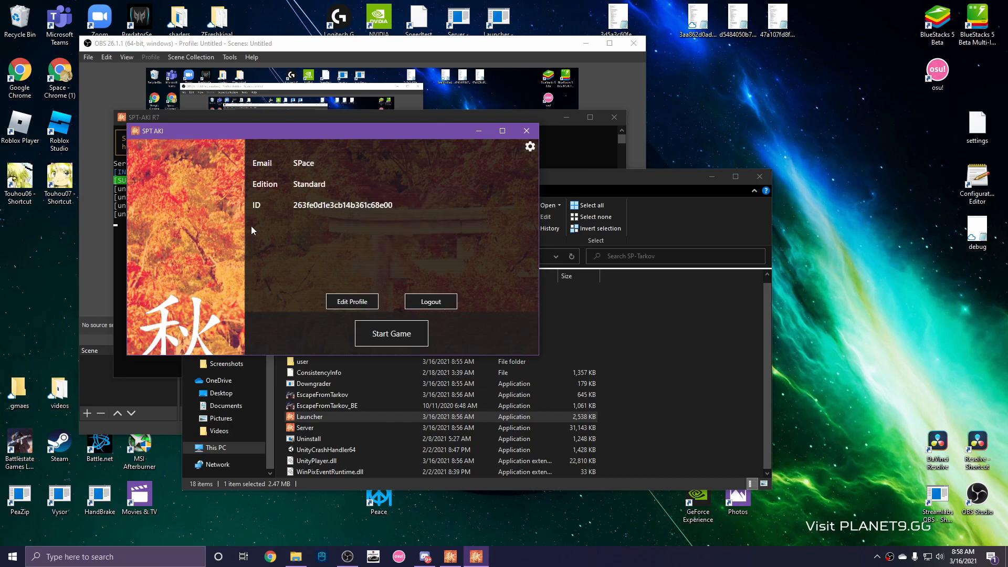
left_click(391, 333)
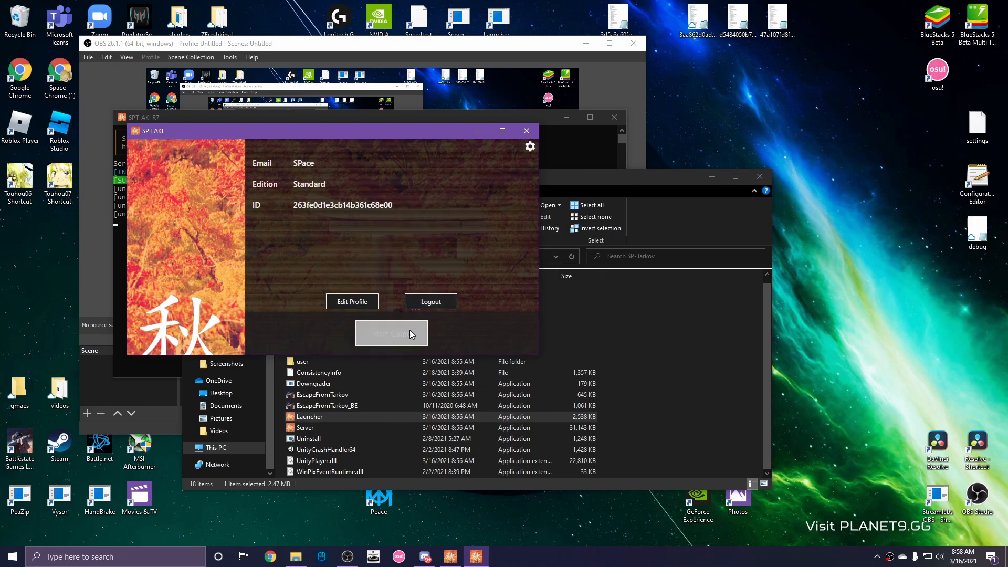
left_click(705, 178)
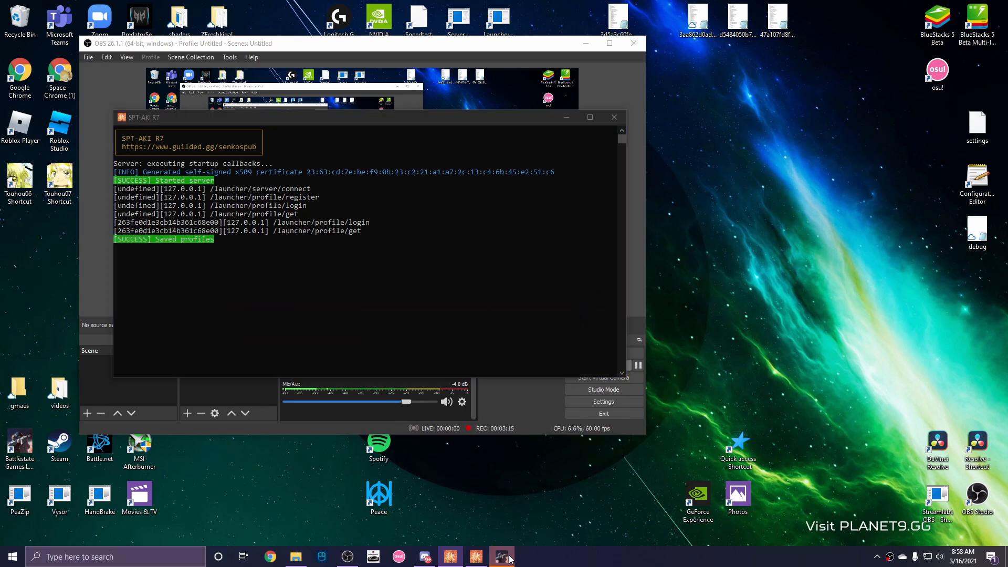
Switch to the running Escape From Tarkov game to show its terms page.
left_click(511, 558)
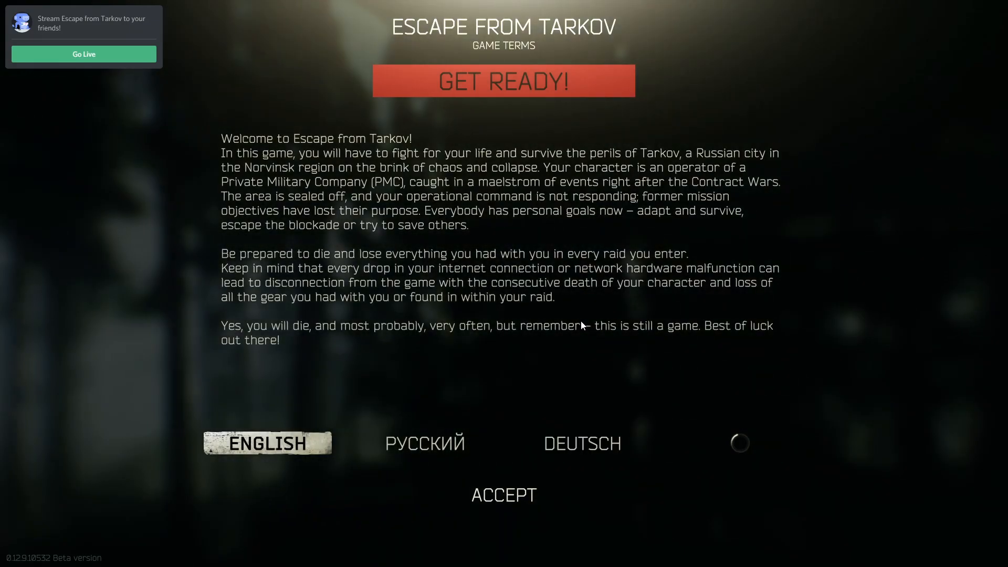
Accept the game terms, keep the nickname SPTarkov, and choose the USEC faction.
left_click(504, 494)
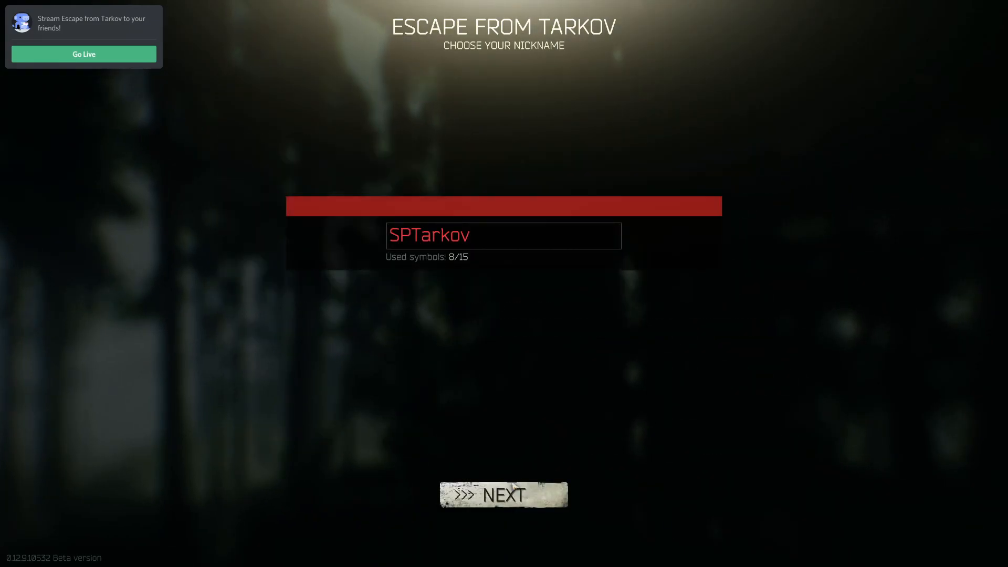
left_click(559, 229)
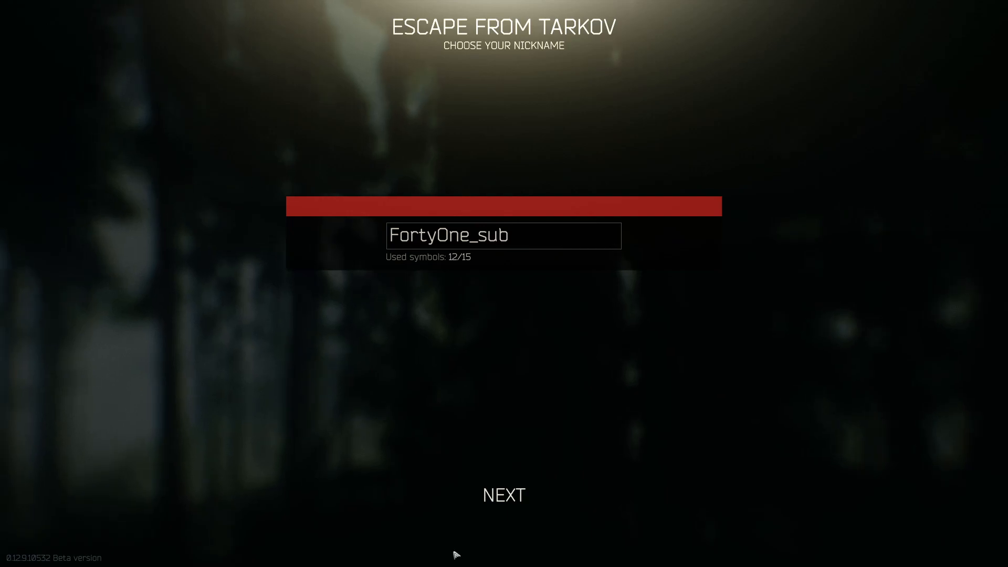
left_click(612, 378)
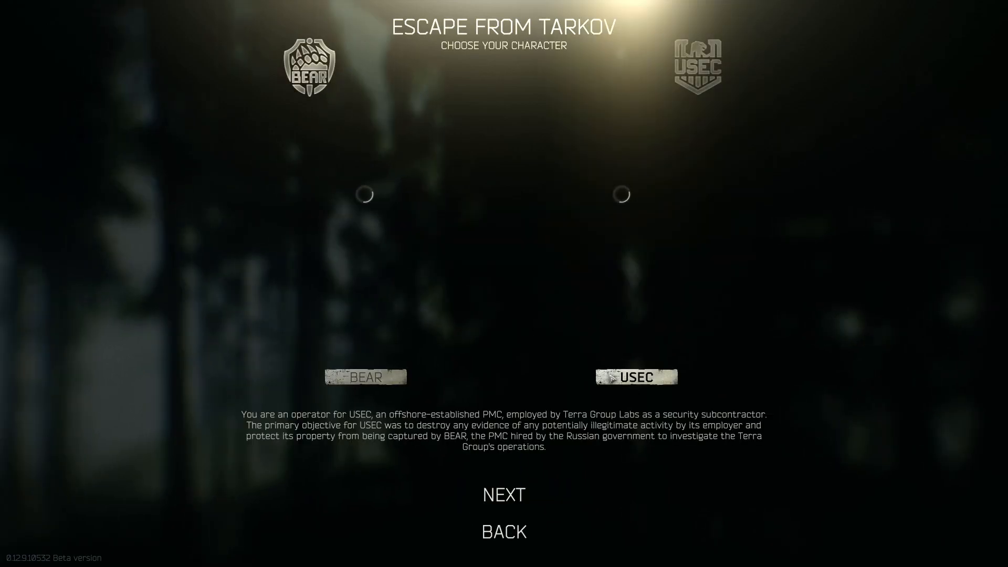
left_click(529, 504)
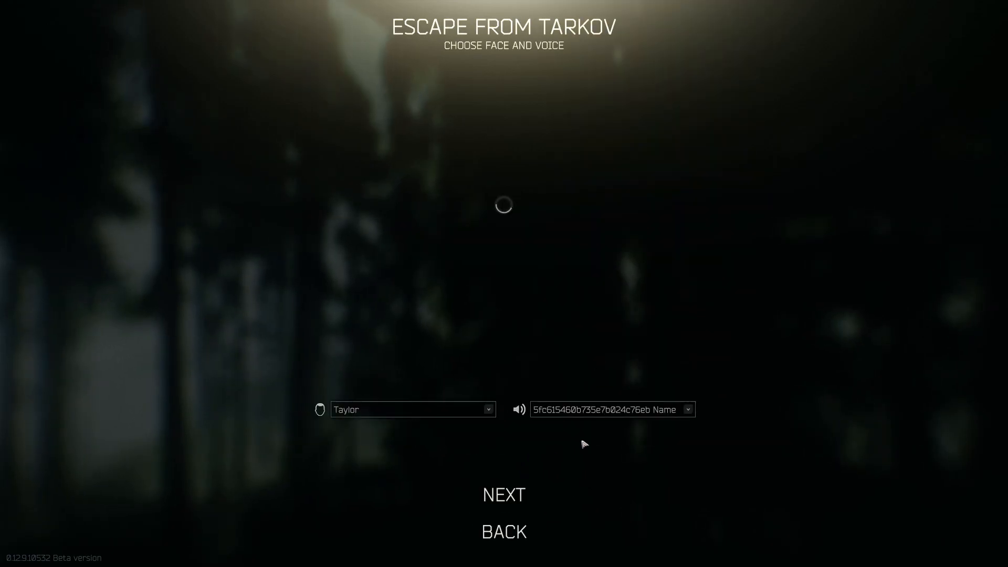
Give the character the Taylor face and Josh voice and finish creation.
left_click(630, 411)
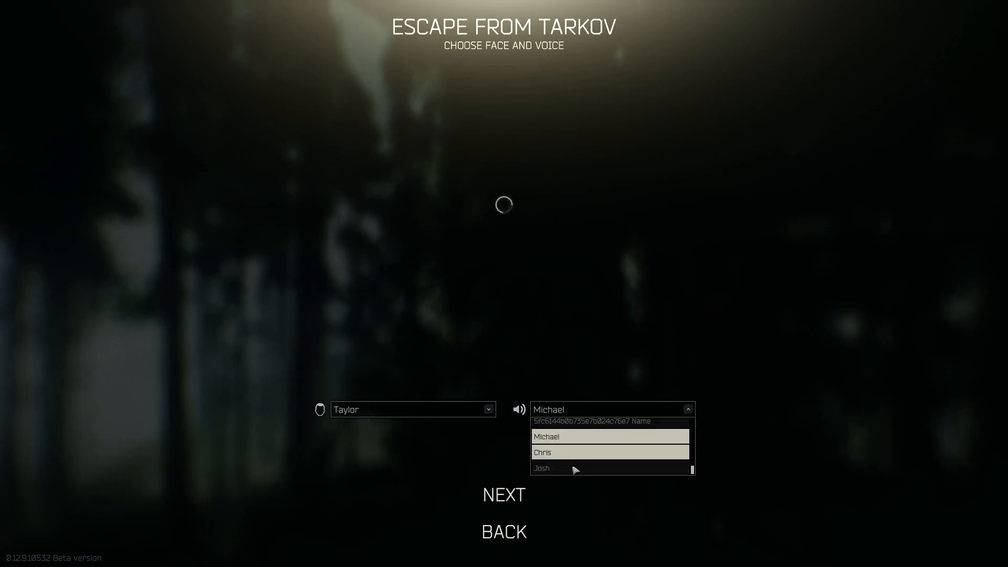
left_click(571, 467)
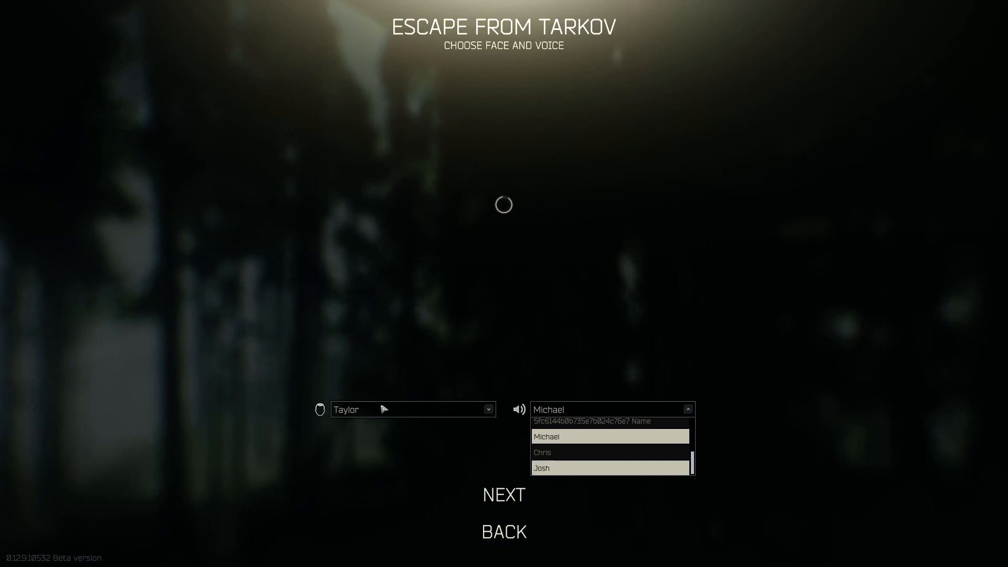
left_click(388, 412)
left_click(585, 410)
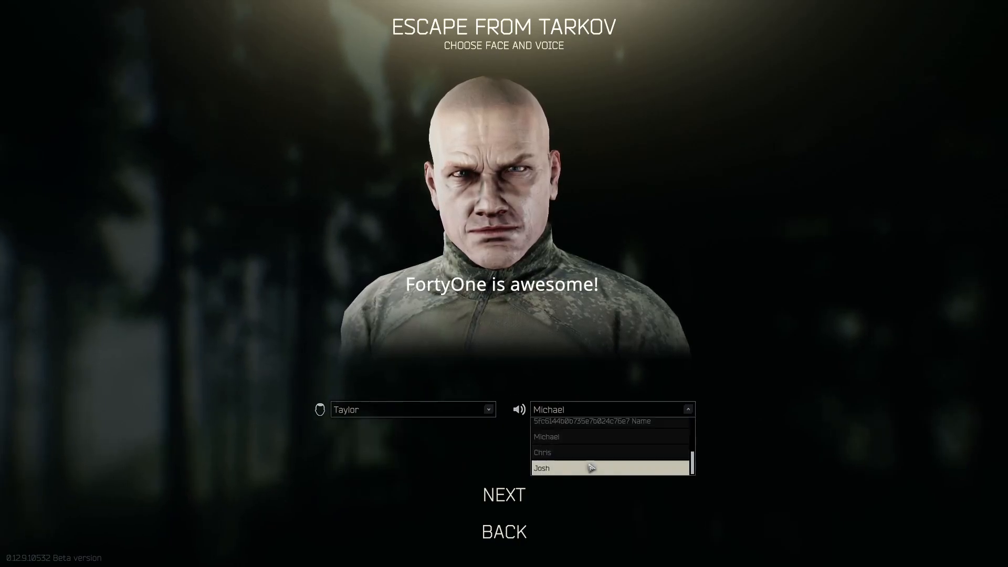
left_click(589, 468)
left_click(533, 483)
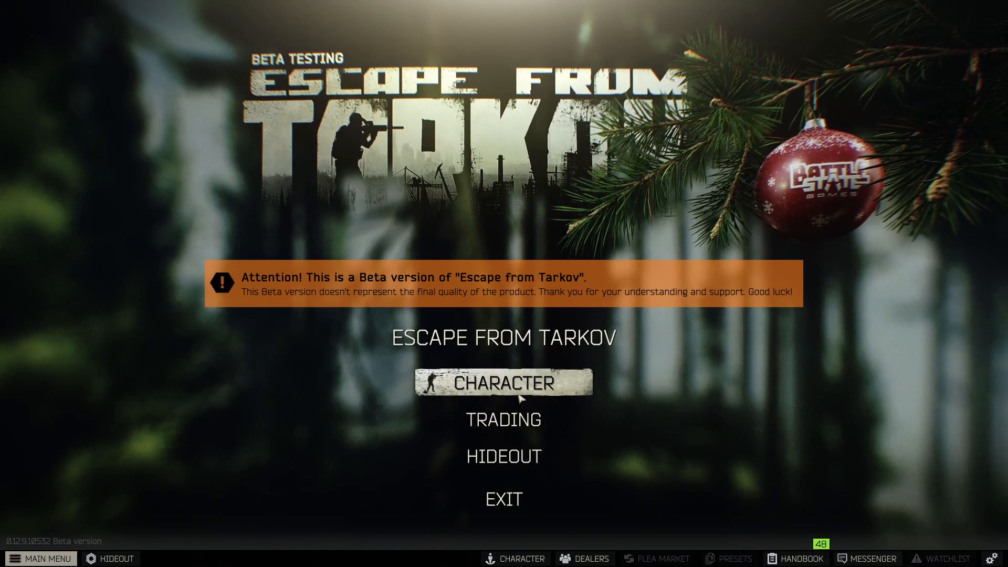
Open Fence's trade screen from the trader list after briefly visiting Prapor.
left_click(507, 432)
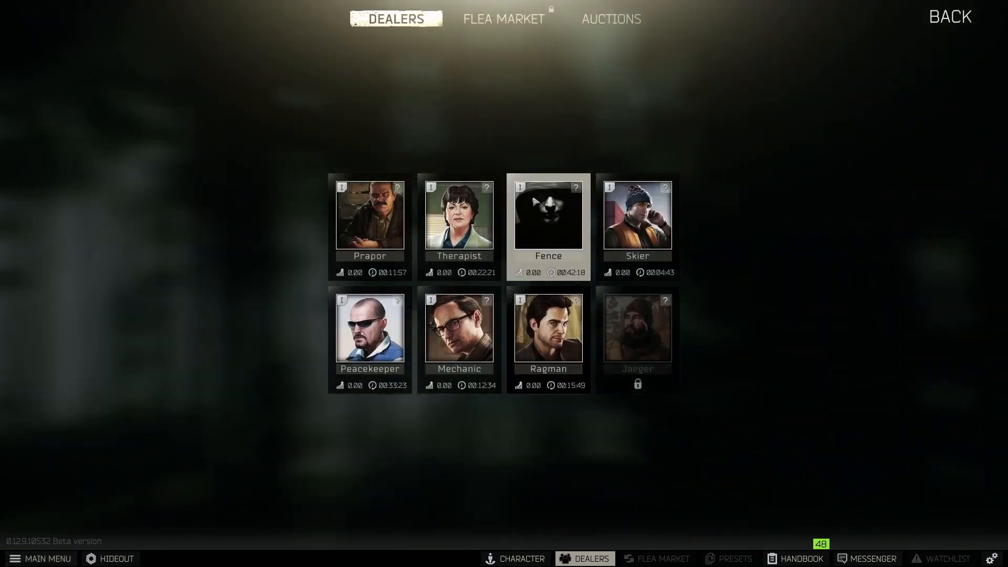
left_click(374, 213)
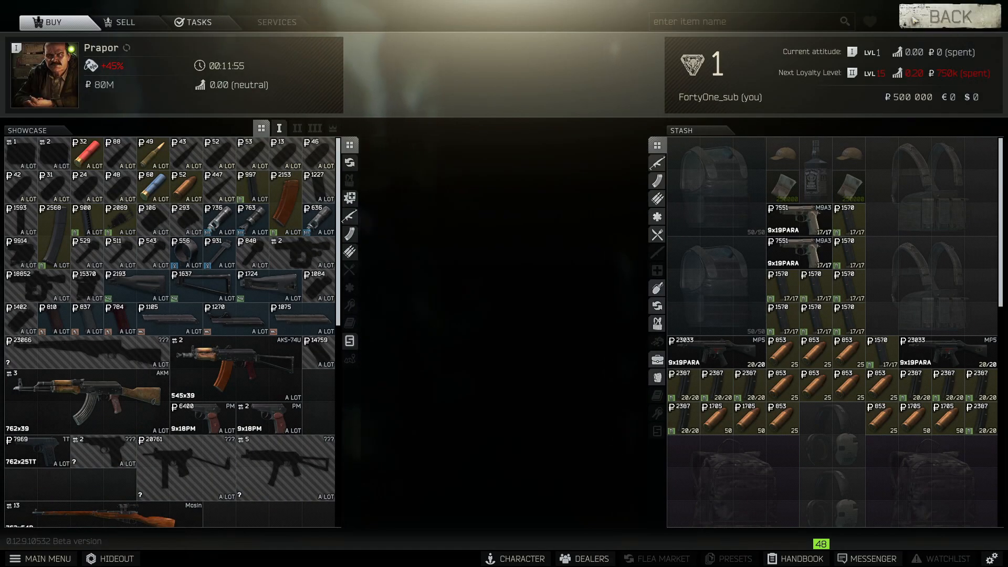
left_click(950, 16)
left_click(550, 225)
Select Fence's Docs case and fill the rouble payment from the stash.
scroll(189, 350, "down", 10)
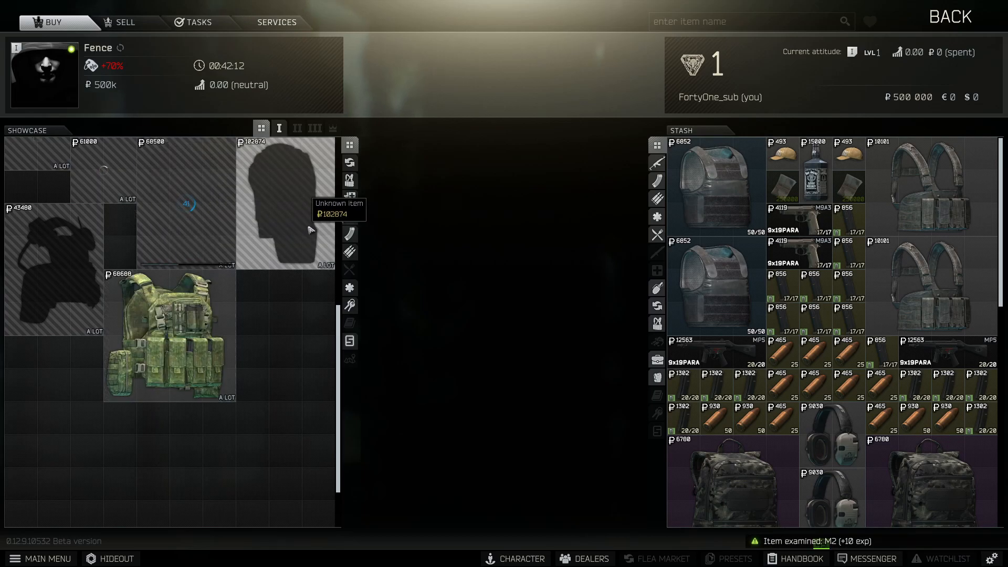
scroll(105, 326, "up", 3)
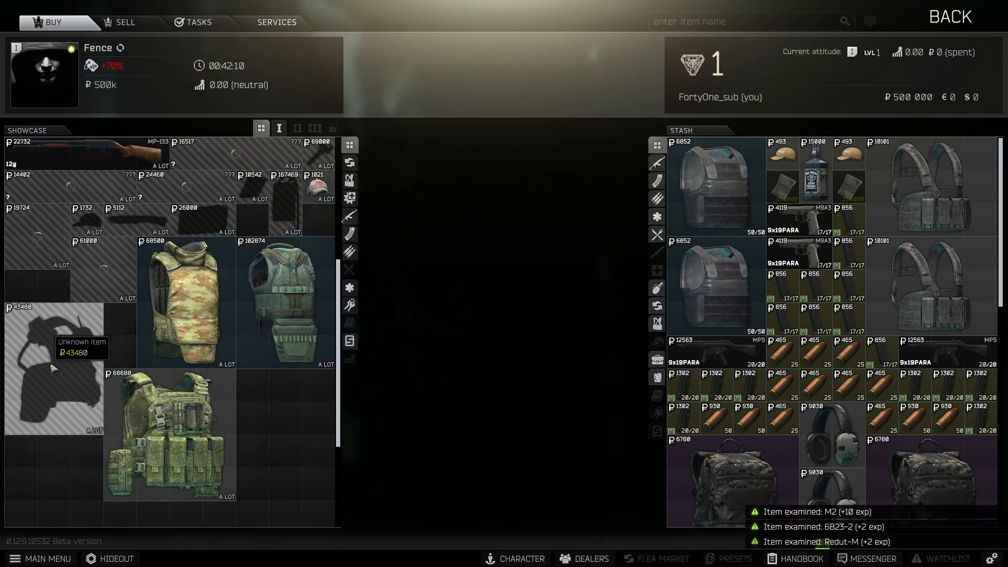
scroll(293, 325, "up", 5)
scroll(293, 341, "down", 1)
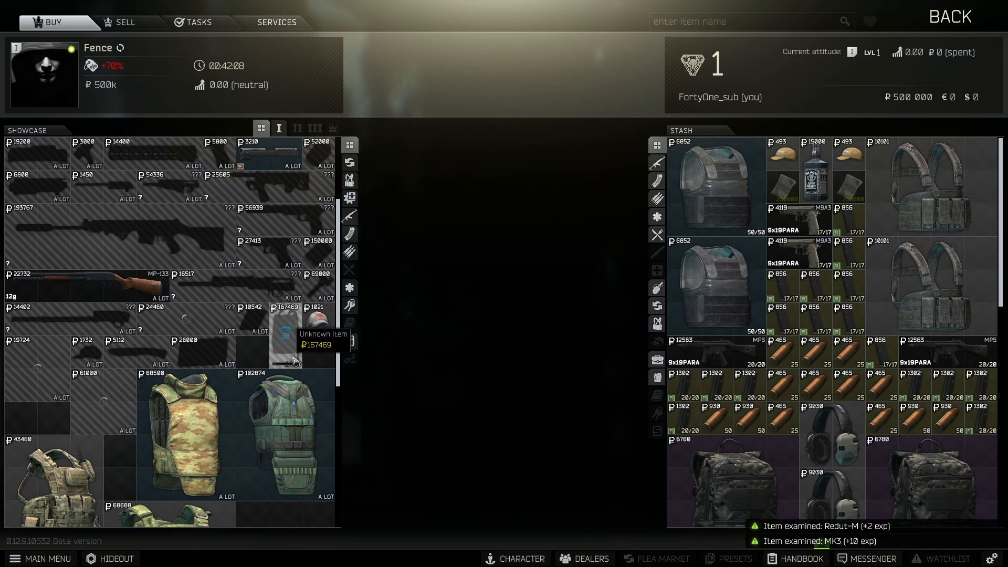
left_click(286, 330)
scroll(286, 331, "up", 4)
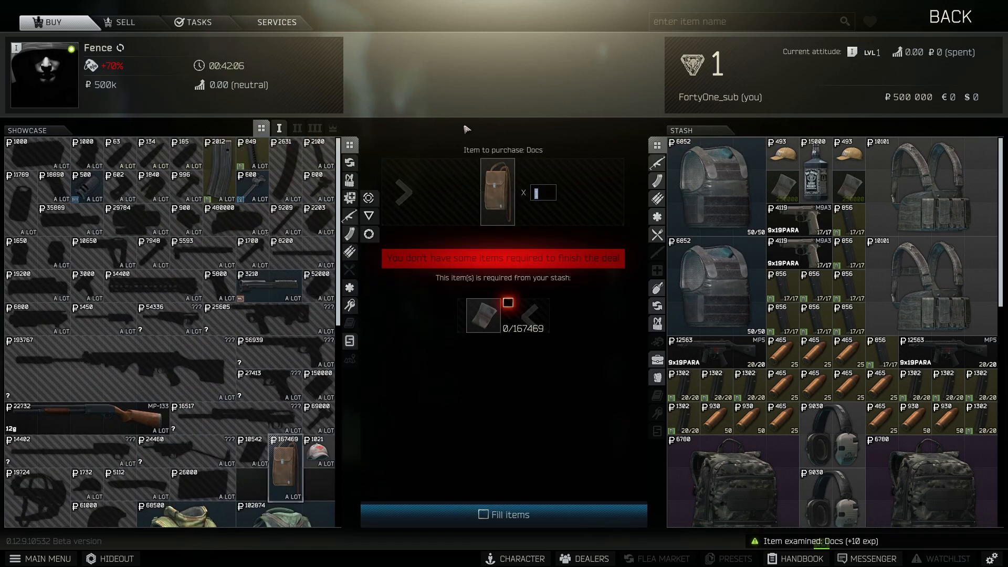
left_click(496, 515)
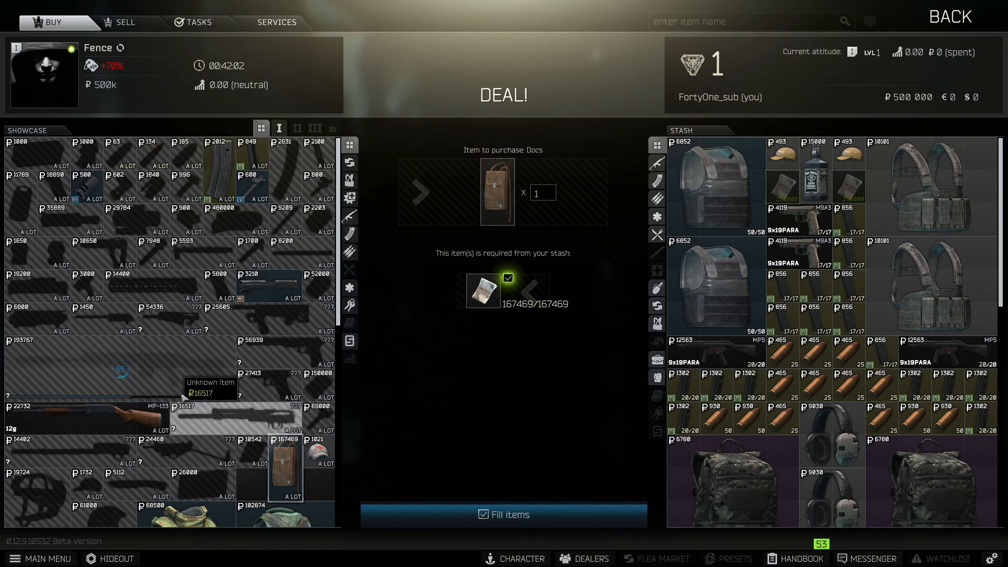
scroll(116, 462, "down", 2)
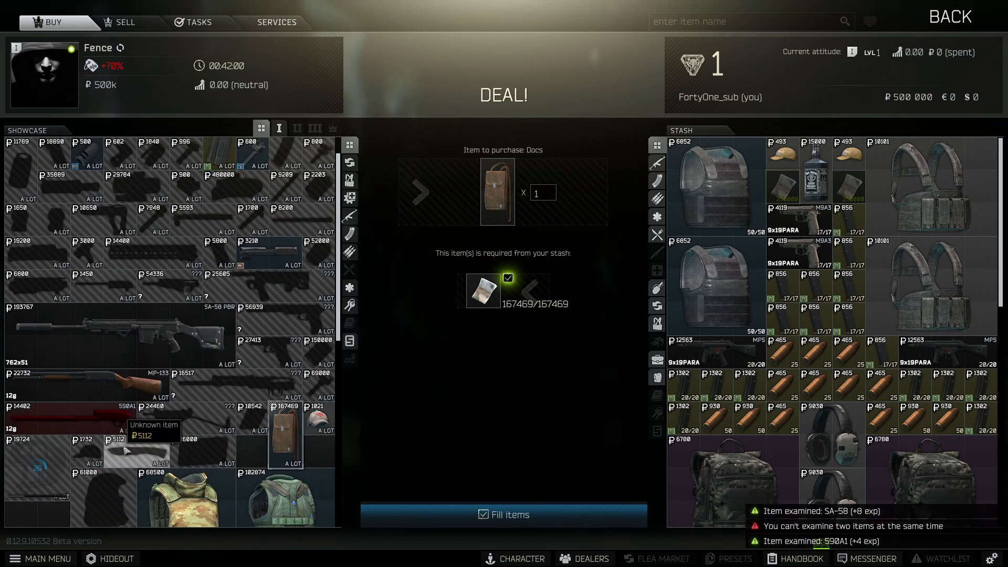
scroll(145, 375, "down", 3)
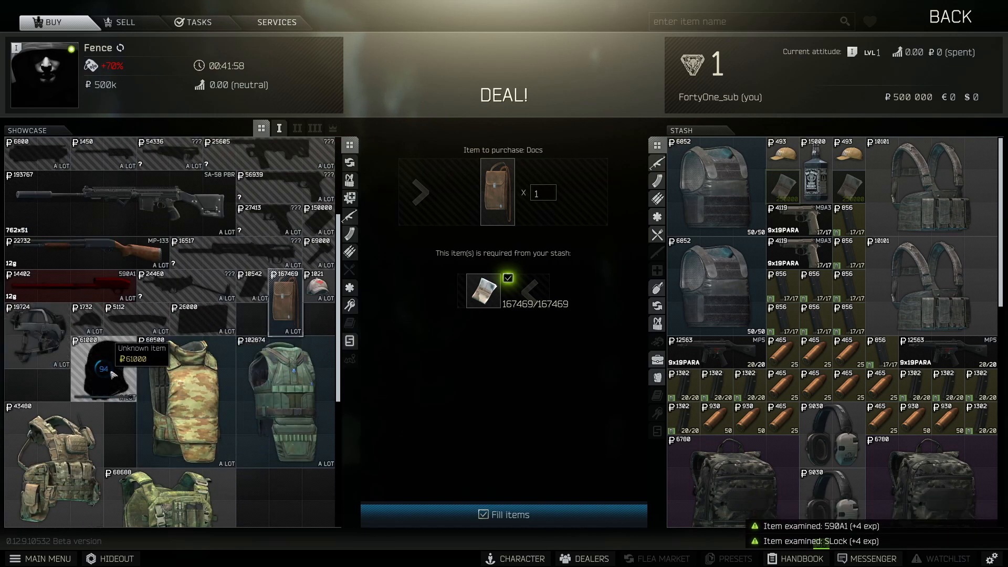
scroll(286, 336, "up", 3)
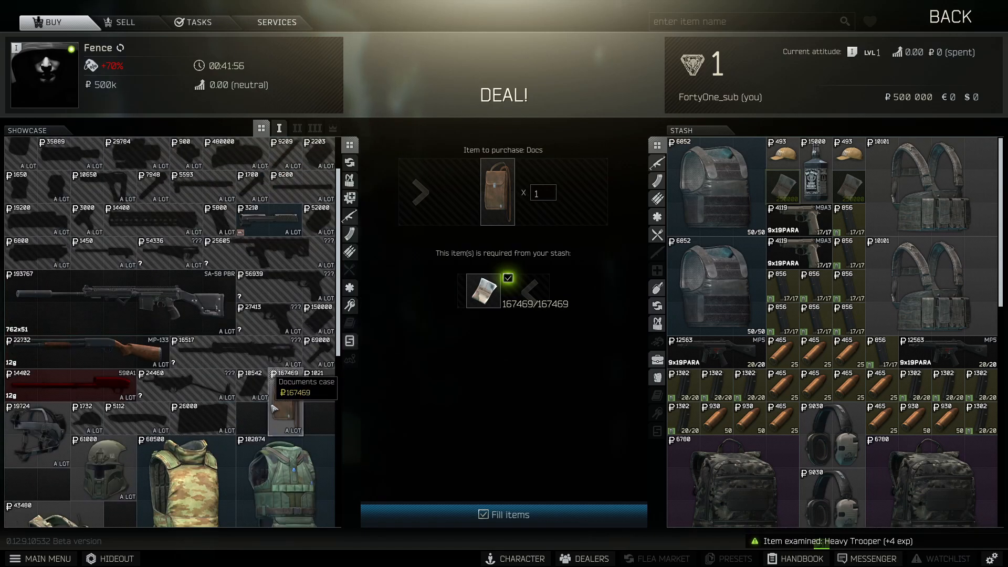
scroll(274, 408, "up", 2)
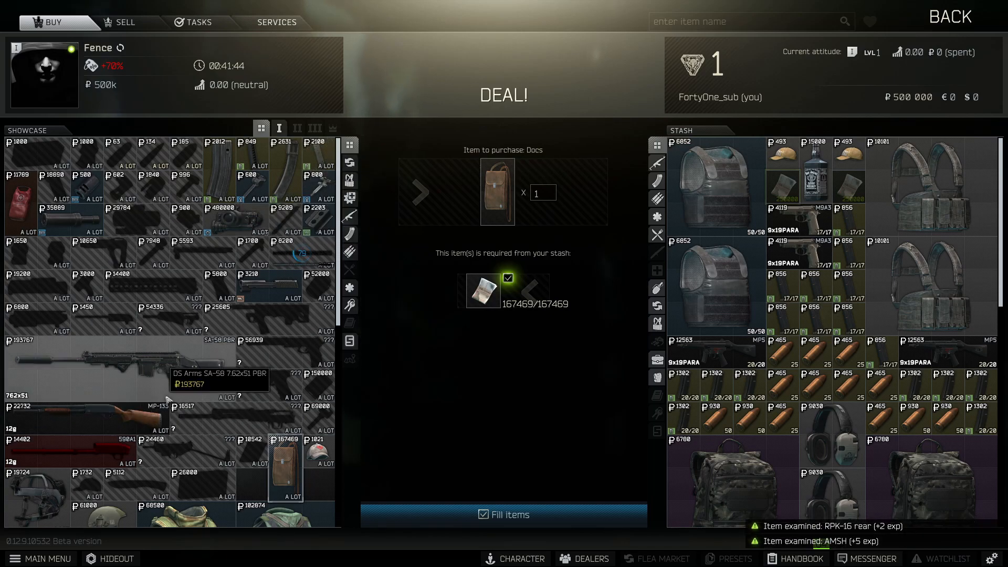
Inspect the SA-58 PBR rifle from the side, then reselect the Docs case.
double_click(210, 373)
left_click_drag(581, 142, 439, 111)
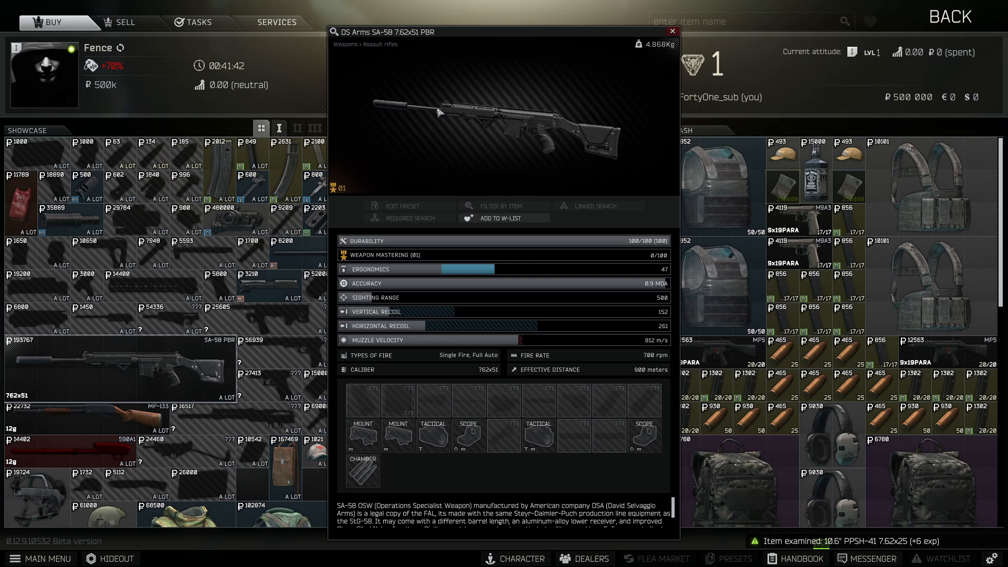
key("Escape")
scroll(210, 315, "down", 3)
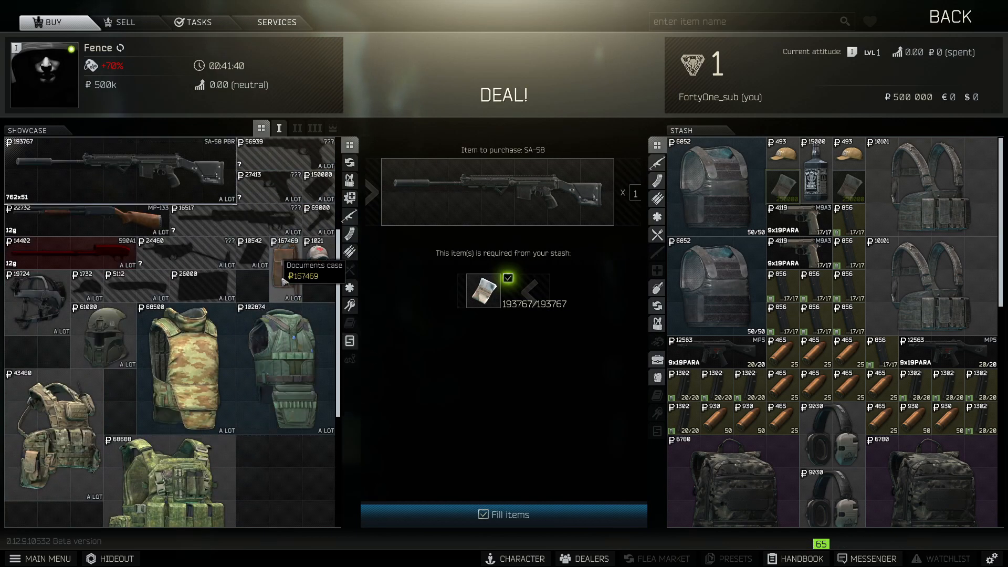
left_click(285, 271)
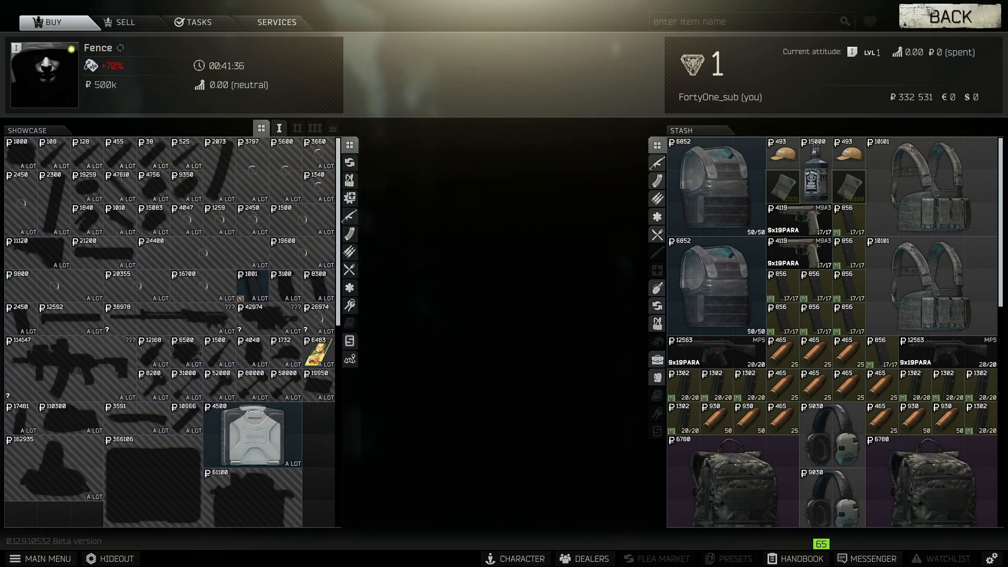
Find the Docs case in the Character stash, then return to the main menu.
left_click(928, 11)
left_click(916, 21)
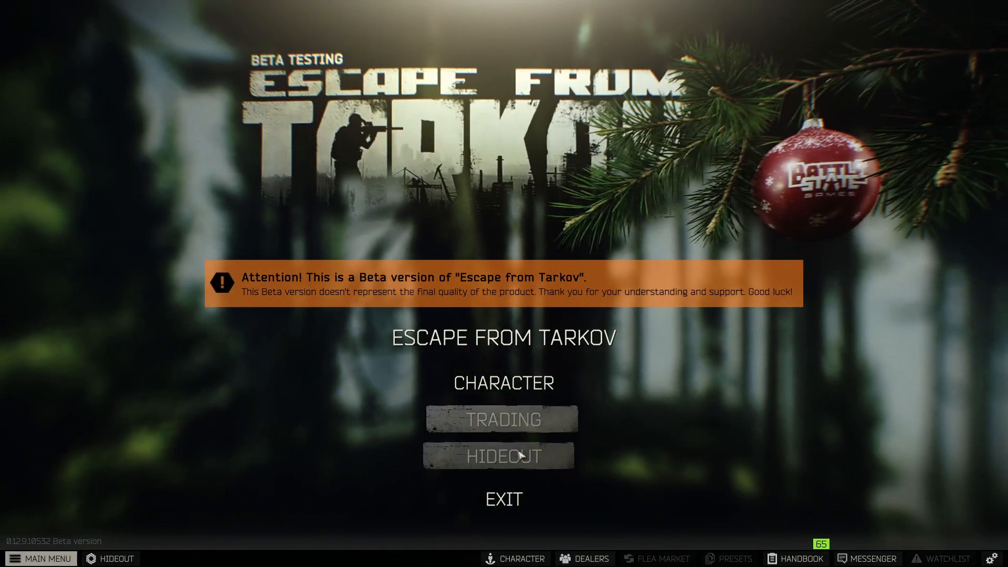
left_click(494, 383)
scroll(785, 344, "down", 10)
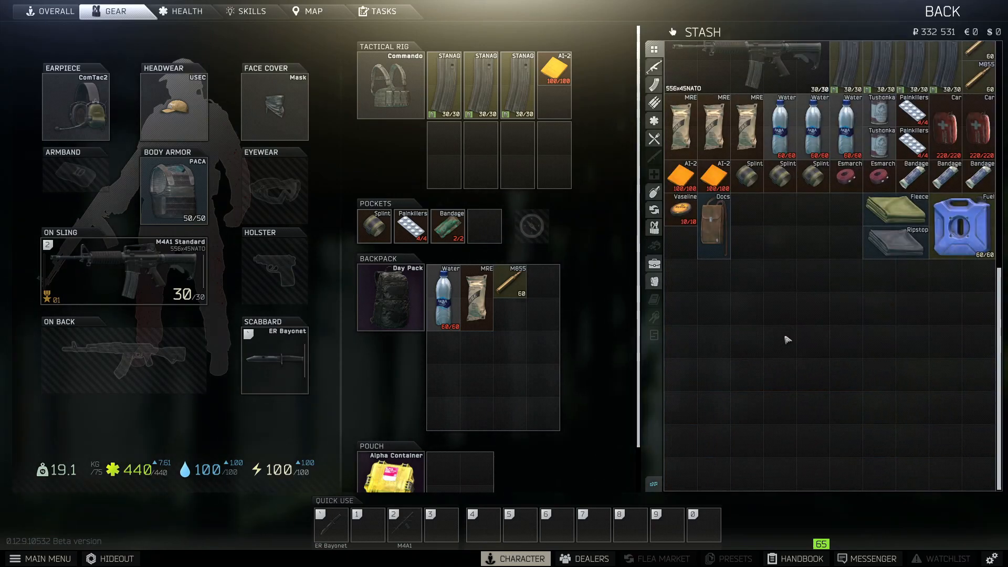
left_click_drag(721, 230, 736, 217)
key("Escape")
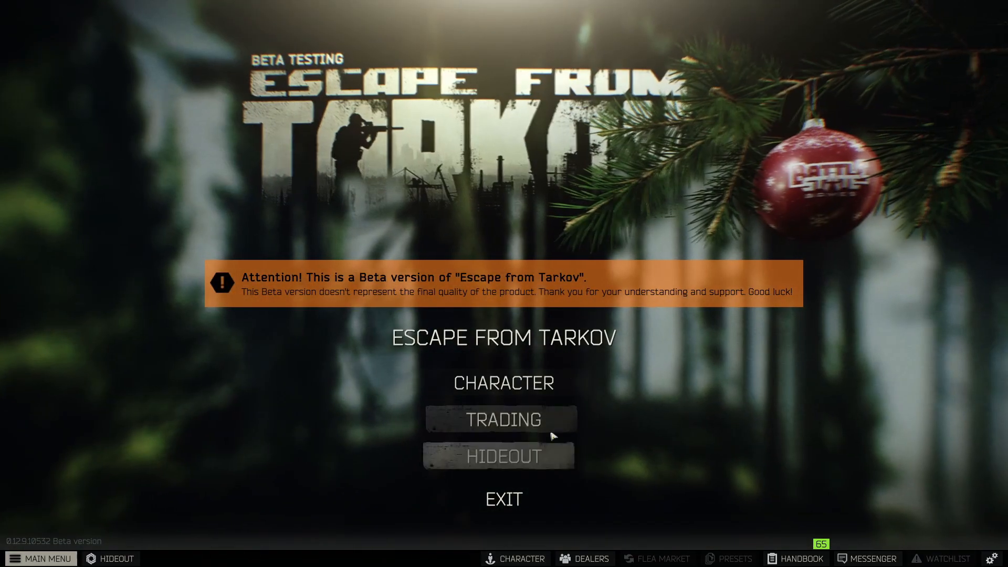